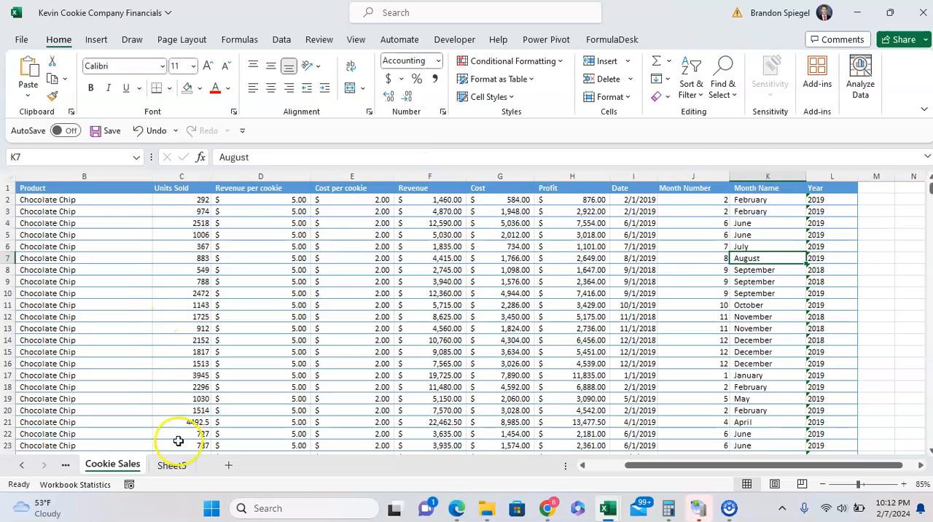
Examine the Sales Summary table on Sheet5, covering the country list and the year column.
{"action": "left_click_drag", "start_coordinate": [264, 229], "coordinate": [285, 300]}
{"action": "left_click_drag", "start_coordinate": [245, 256], "coordinate": [239, 334]}
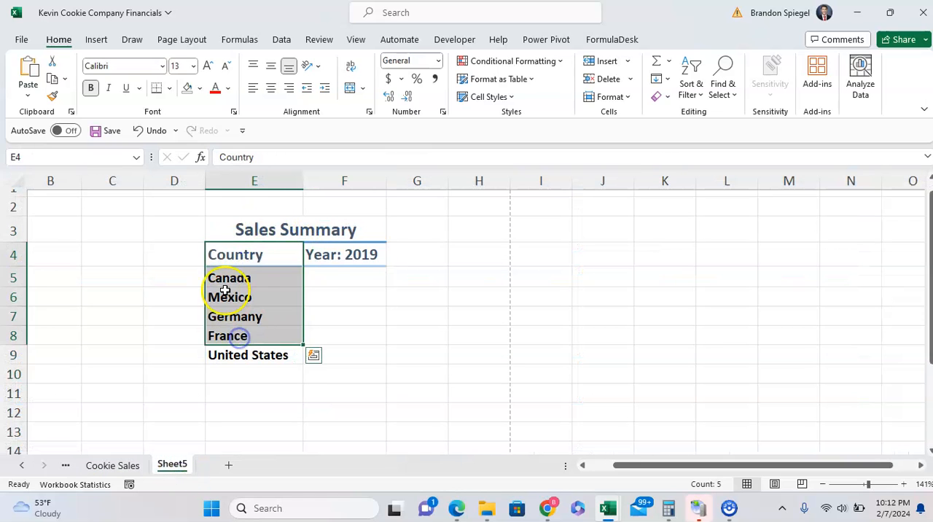
{"action": "left_click_drag", "start_coordinate": [329, 256], "coordinate": [337, 339]}
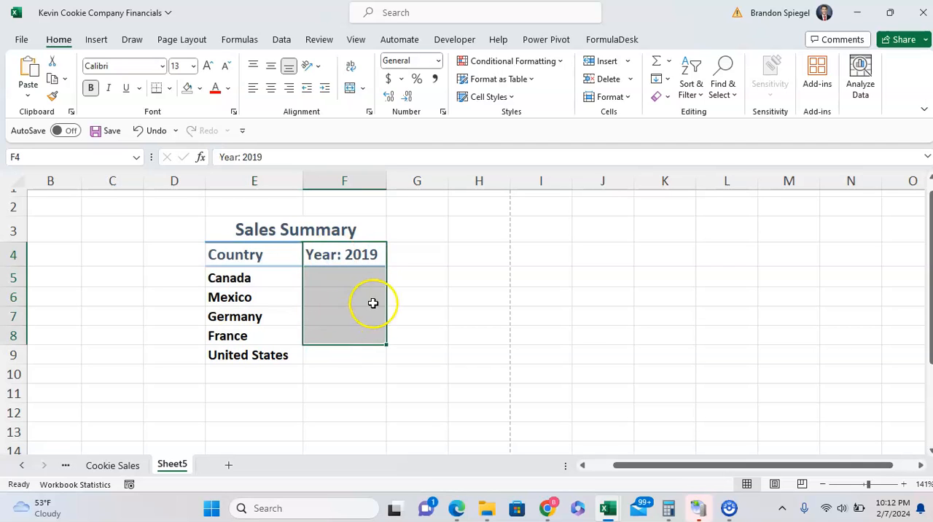
{"action": "left_click", "coordinate": [359, 292]}
{"action": "key", "text": "Up"}
{"action": "key", "text": "Up"}
{"action": "key", "text": "Up"}
{"action": "key", "text": "Down"}
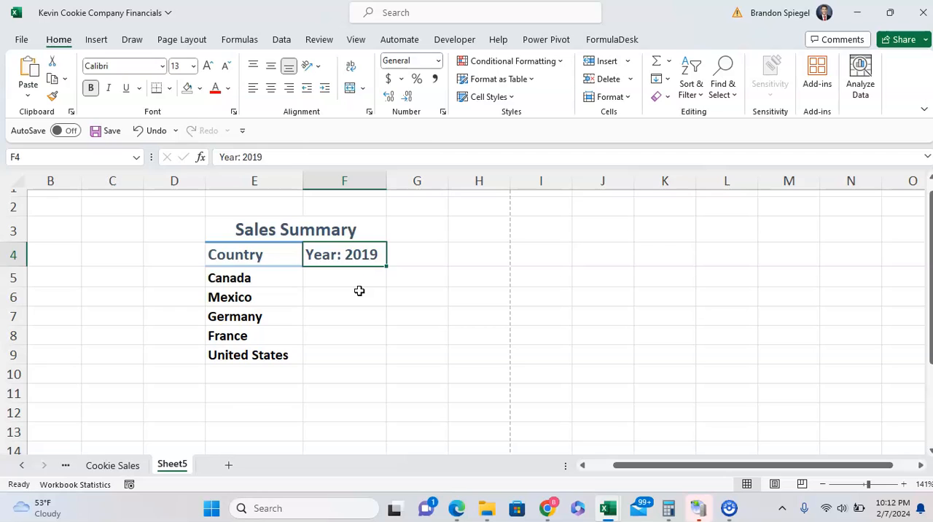
{"action": "key", "text": "Left"}
{"action": "key", "text": "shift+Right"}
{"action": "key", "text": "Down"}
{"action": "key", "text": "Right"}
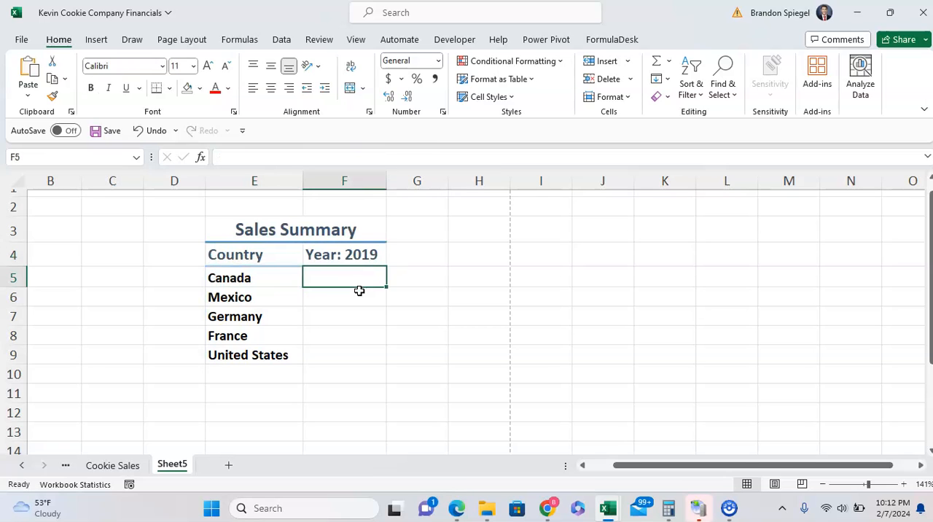
{"action": "key", "text": "Up"}
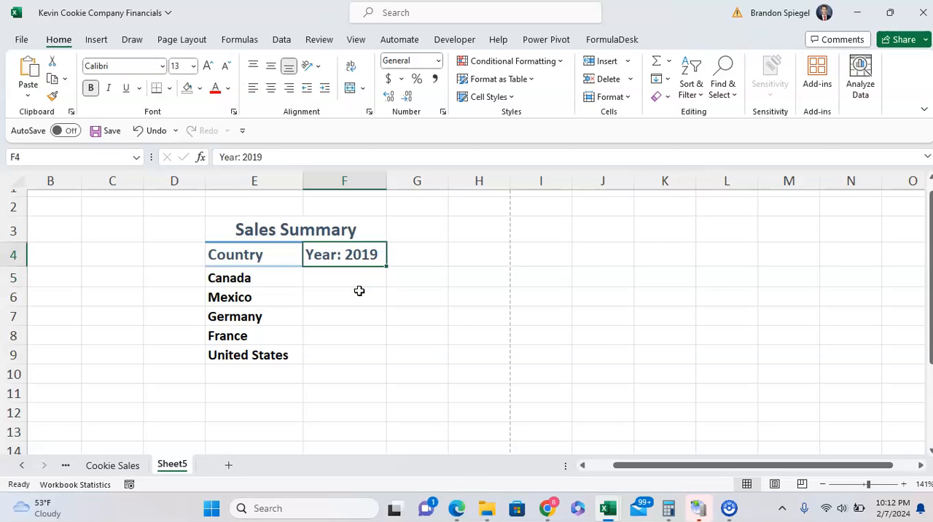
{"action": "key", "text": "Down"}
{"action": "key", "text": "Left"}
{"action": "key", "text": "Up"}
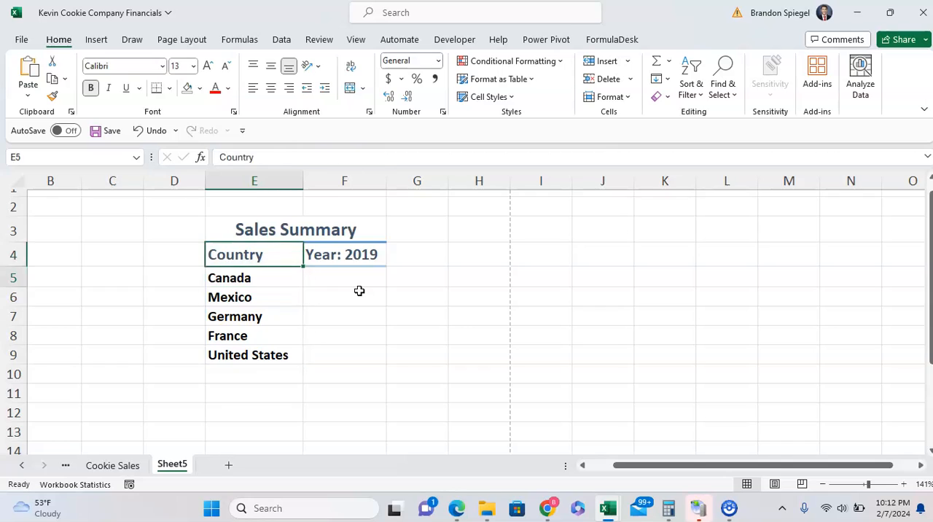
{"action": "key", "text": "Down"}
{"action": "key", "text": "Right"}
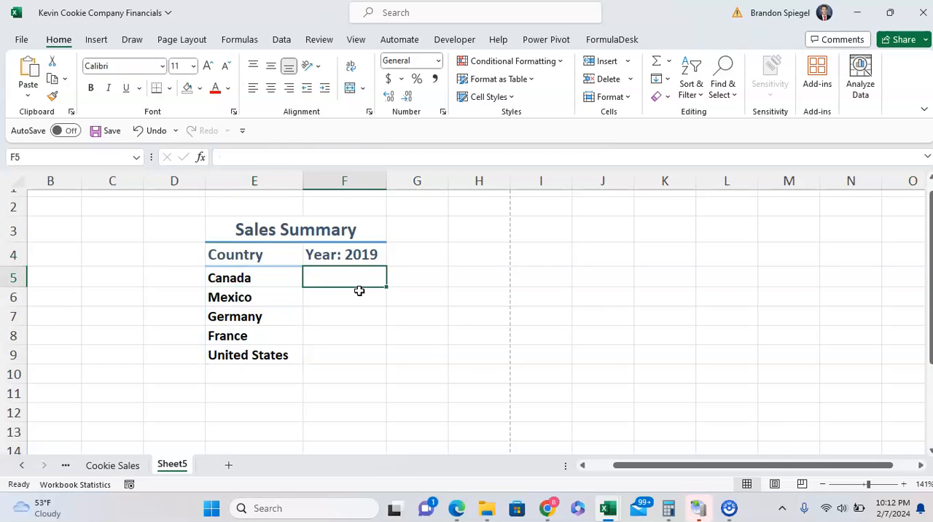
{"action": "key", "text": "Up"}
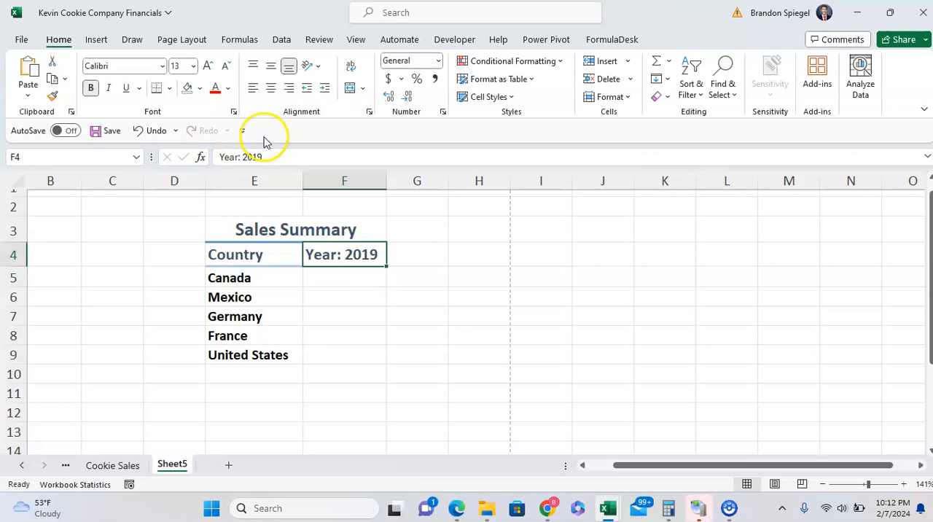
Inspect the text in the year header cell F4, leaving its content unedited.
{"action": "left_click_drag", "start_coordinate": [283, 156], "coordinate": [219, 157]}
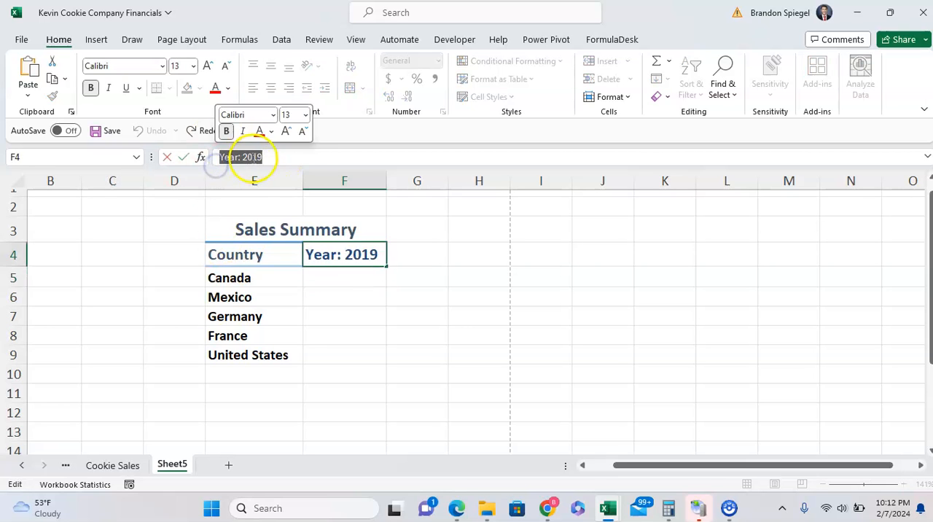
{"action": "left_click", "coordinate": [302, 157]}
{"action": "key", "text": "Left"}
{"action": "key", "text": "Left"}
{"action": "key", "text": "Left"}
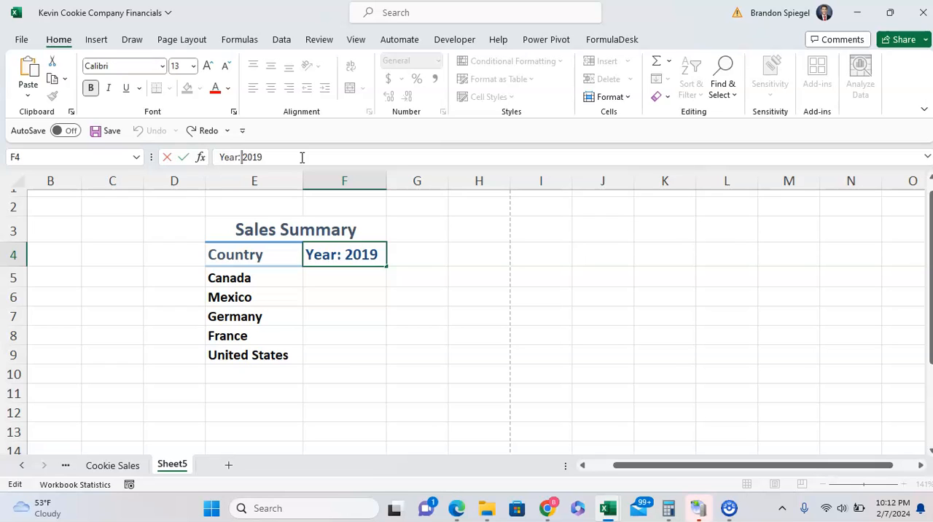
{"action": "key", "text": "shift+Left"}
{"action": "key", "text": "shift+Left"}
{"action": "key", "text": "shift+Left"}
{"action": "key", "text": "Escape"}
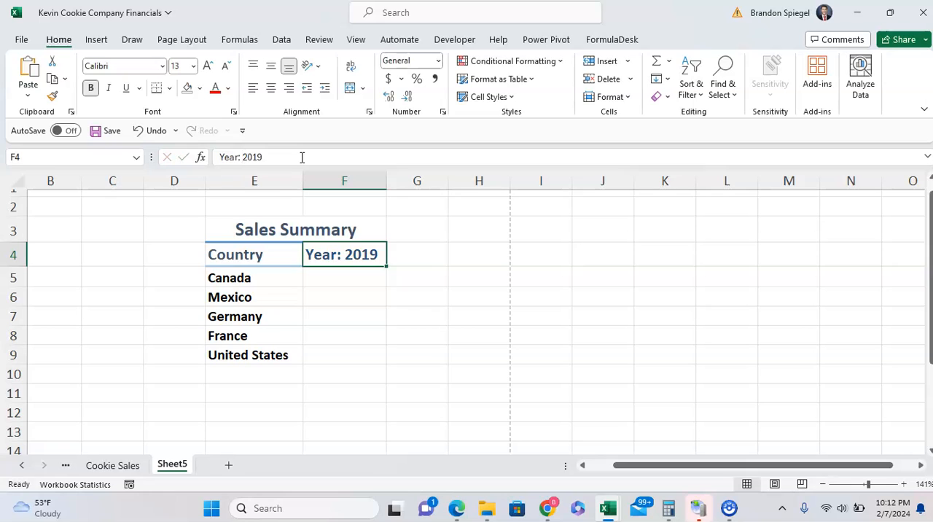
{"action": "left_click", "coordinate": [423, 256]}
{"action": "key", "text": "Left"}
{"action": "key", "text": "shift+Right"}
{"action": "key", "text": "shift+Right"}
{"action": "key", "text": "shift+Left"}
{"action": "key", "text": "shift+Left"}
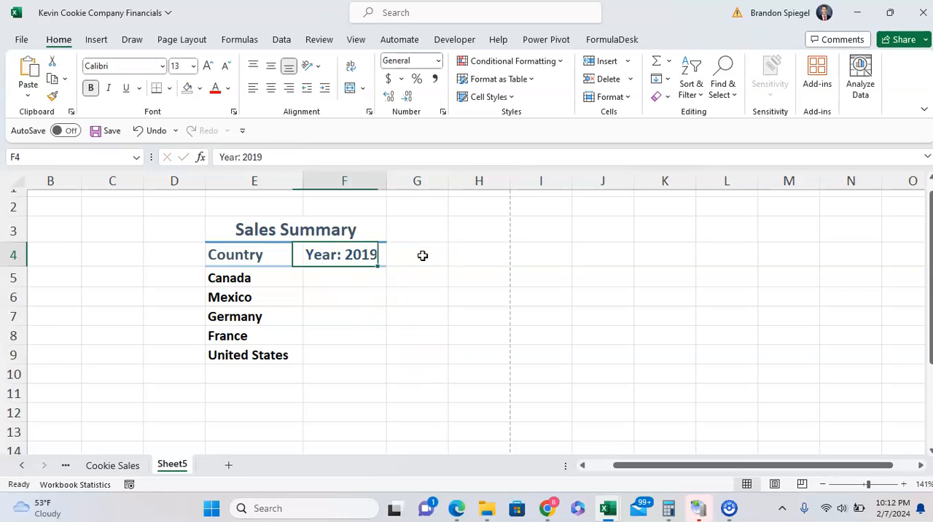
{"action": "key", "text": "Down"}
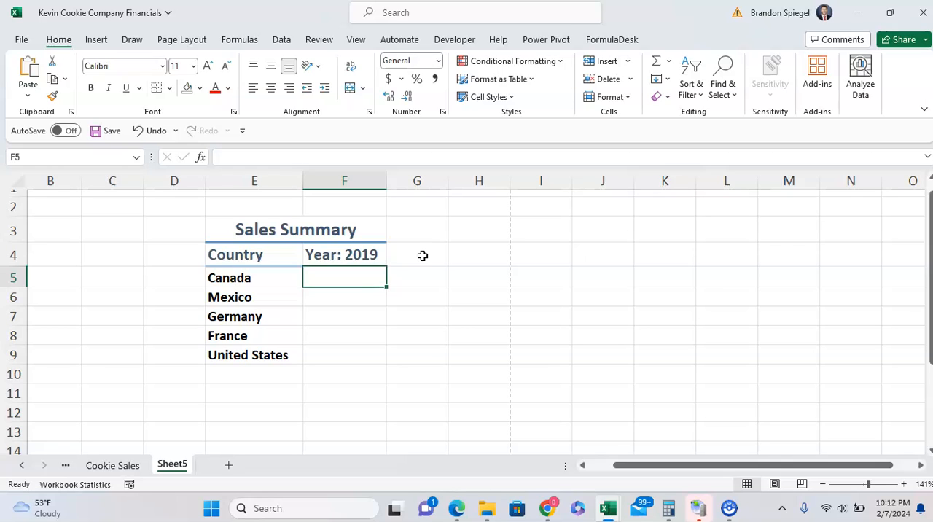
{"action": "key", "text": "Left"}
{"action": "key", "text": "ctrl+shift+Down"}
{"action": "key", "text": "Down"}
Start a SUMIFS formula in F5 with the Revenue column F:F of the Cookie Sales sheet as sum range.
{"action": "key", "text": "Right"}
{"action": "key", "text": "Up"}
{"action": "type", "text": "=sumf"}
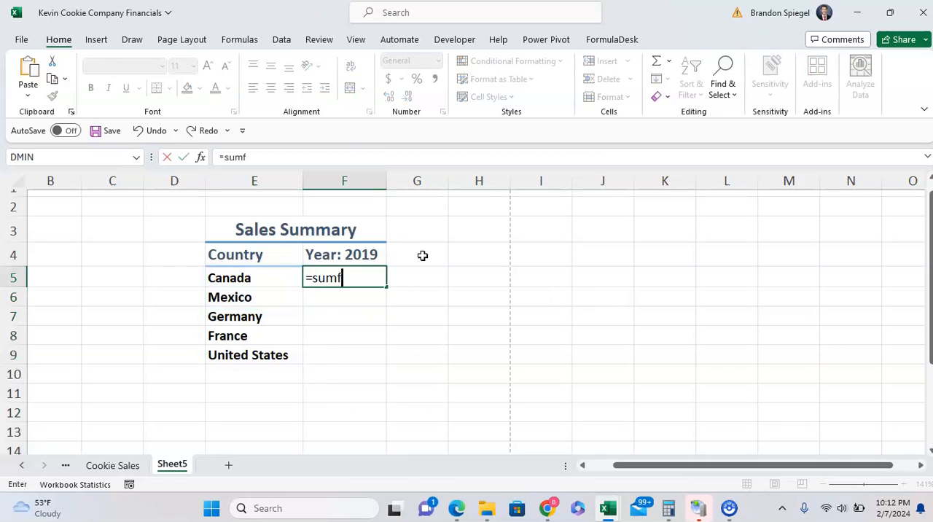
{"action": "key", "text": "BackSpace"}
{"action": "type", "text": "i"}
{"action": "key", "text": "Down"}
{"action": "key", "text": "Tab"}
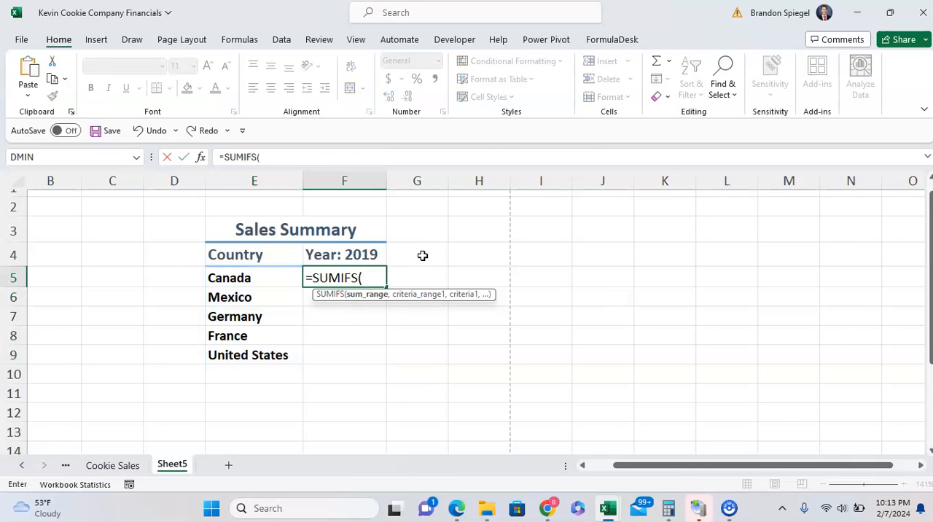
{"action": "left_click", "coordinate": [113, 467]}
{"action": "left_click", "coordinate": [321, 249]}
{"action": "key", "text": "Right"}
{"action": "key", "text": "ctrl+space"}
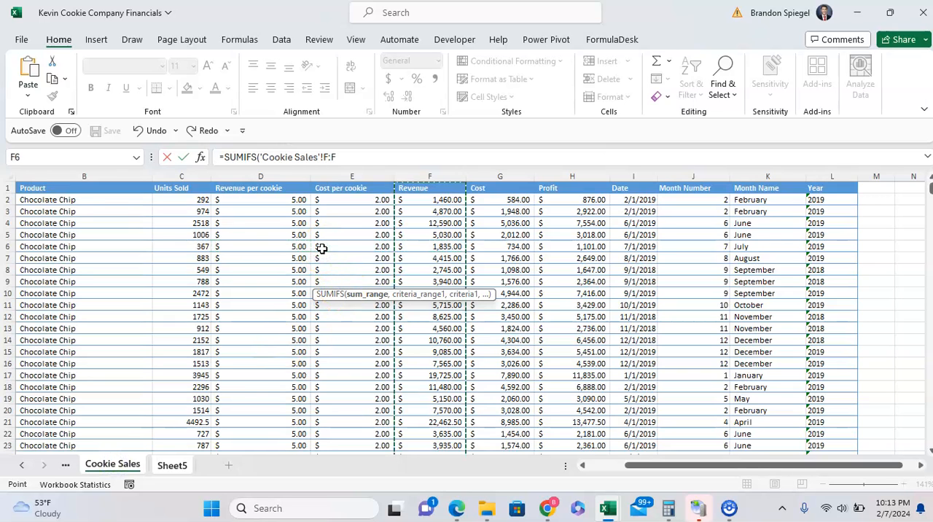
Add the Cookie Sales Country column A:A as criteria range with Sheet5!E5 as its criterion, and complete the formula.
{"action": "type", "text": ","}
{"action": "left_click", "coordinate": [138, 211]}
{"action": "key", "text": "Left"}
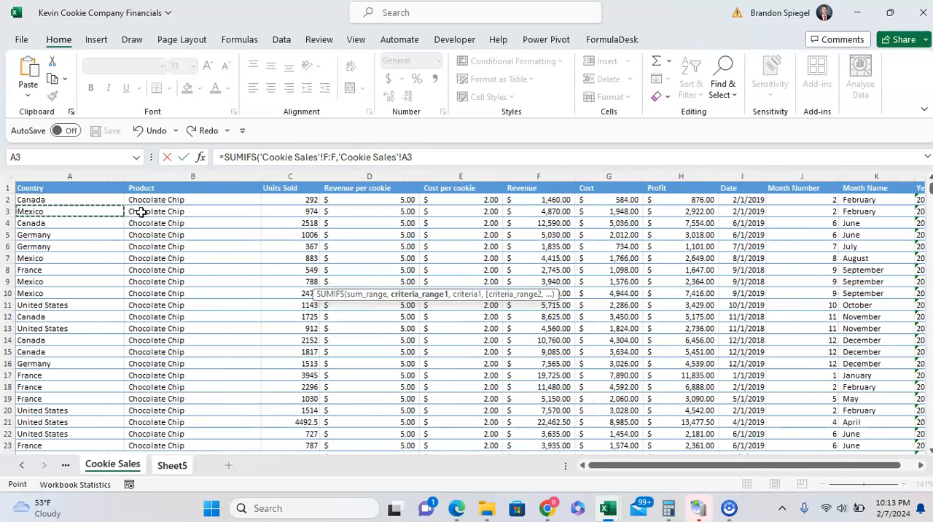
{"action": "key", "text": "ctrl+space"}
{"action": "type", "text": ","}
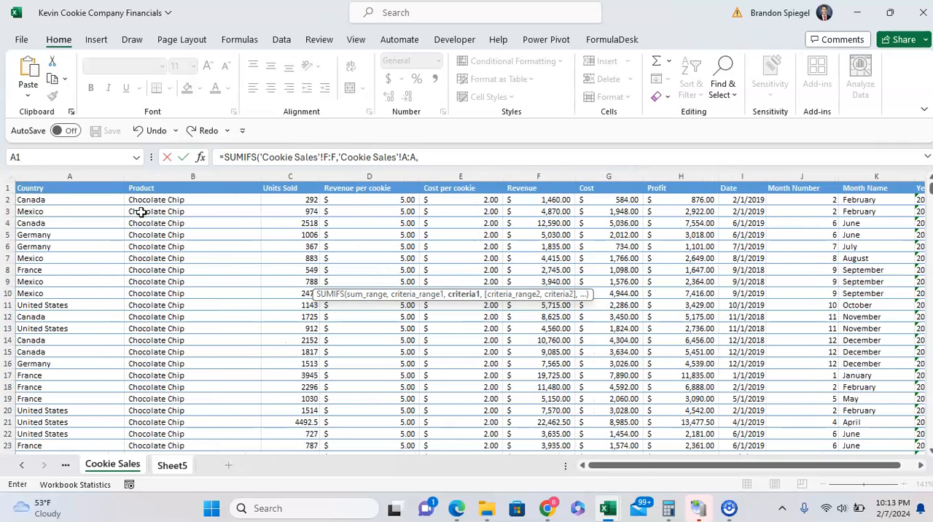
{"action": "key", "text": "ctrl+Page_Down"}
{"action": "left_click", "coordinate": [263, 278]}
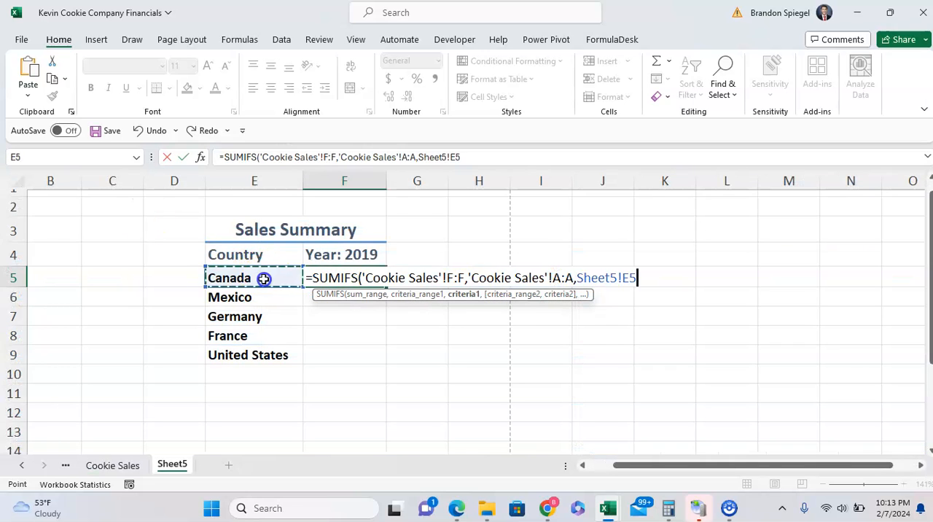
{"action": "left_click", "coordinate": [475, 158]}
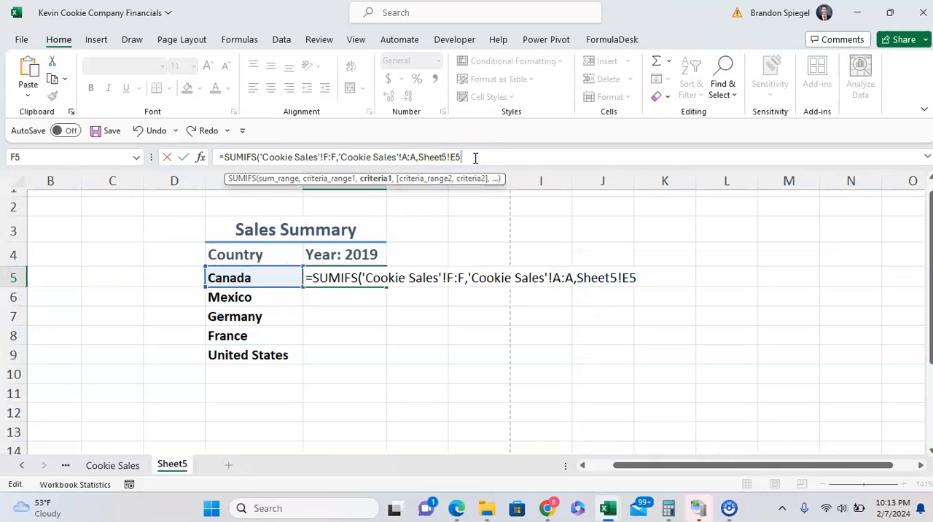
{"action": "type", "text": ")"}
{"action": "key", "text": "Return"}
{"action": "key", "text": "Left"}
{"action": "key", "text": "Up"}
{"action": "key", "text": "Right"}
{"action": "key", "text": "Down"}
{"action": "key", "text": "Left"}
{"action": "key", "text": "Up"}
Extend the SUMIFS formula in F5 with the Cookie Sales Year column L:L as the second criteria range.
{"action": "key", "text": "Right"}
{"action": "key", "text": "F2"}
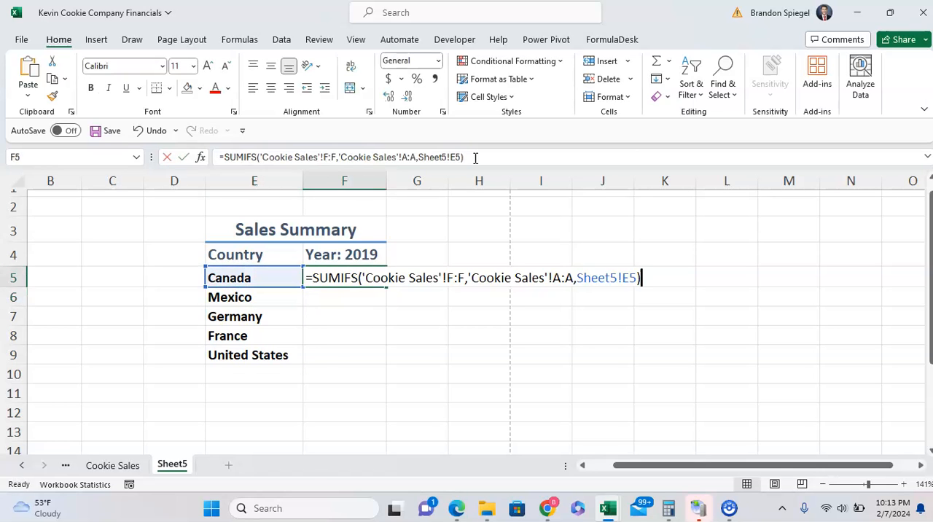
{"action": "key", "text": "Left"}
{"action": "type", "text": ","}
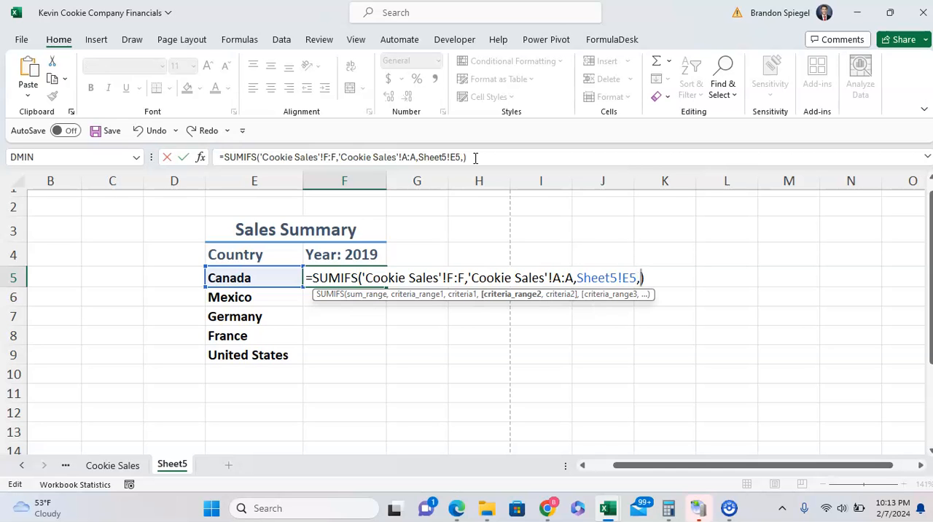
{"action": "left_click", "coordinate": [113, 469]}
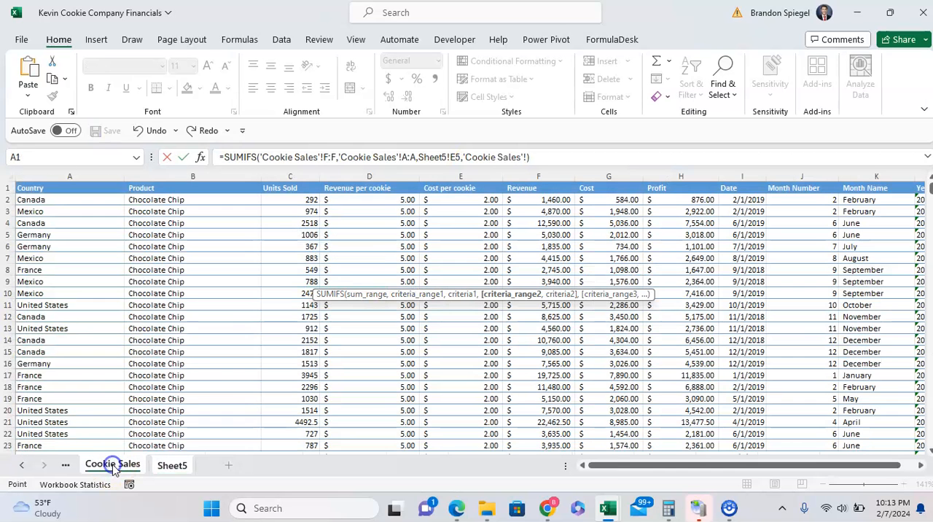
{"action": "left_click", "coordinate": [266, 293]}
{"action": "key", "text": "ctrl+Up"}
{"action": "key", "text": "Right"}
{"action": "key", "text": "Right"}
{"action": "key", "text": "Right"}
{"action": "key", "text": "Right"}
{"action": "key", "text": "Right"}
{"action": "key", "text": "Right"}
{"action": "key", "text": "Right"}
{"action": "key", "text": "Right"}
{"action": "key", "text": "Right"}
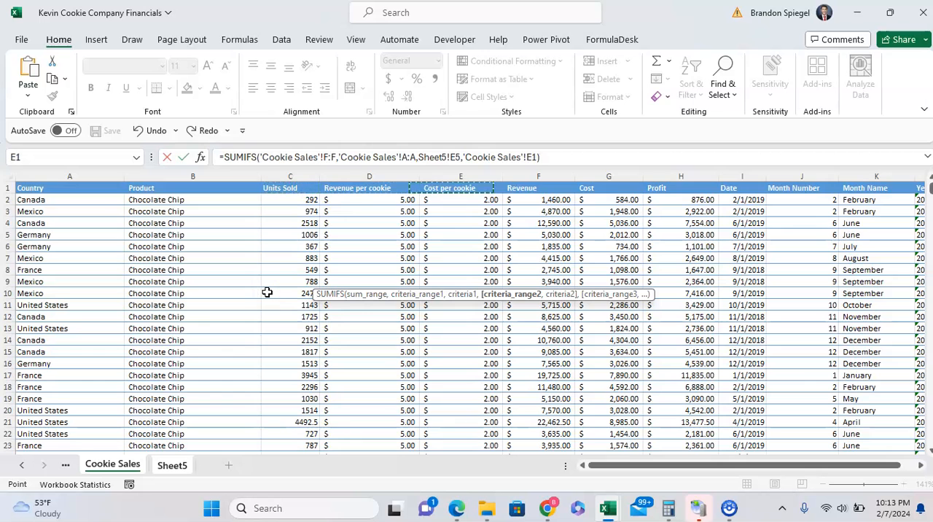
{"action": "key", "text": "ctrl+space"}
{"action": "type", "text": ","}
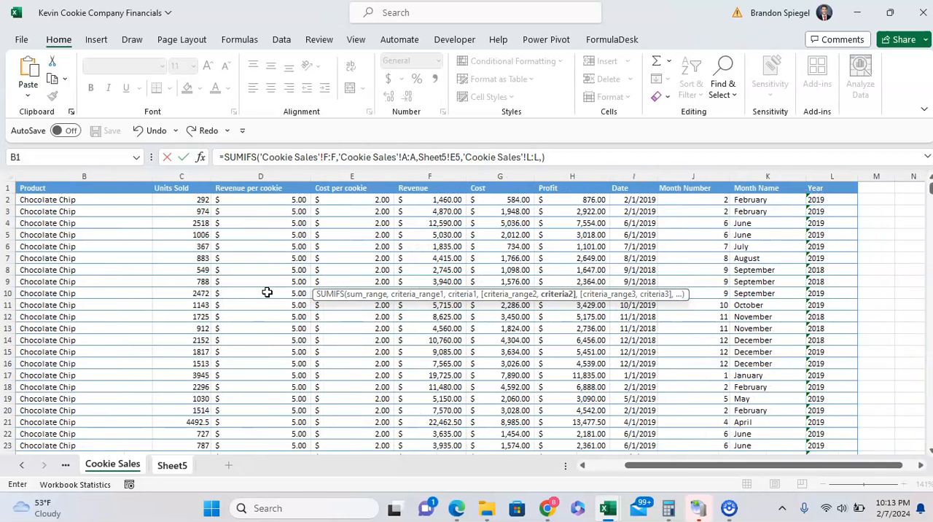
Enter 2019 as the second criterion and complete the SUMIFS formula in F5.
{"action": "left_click", "coordinate": [545, 159]}
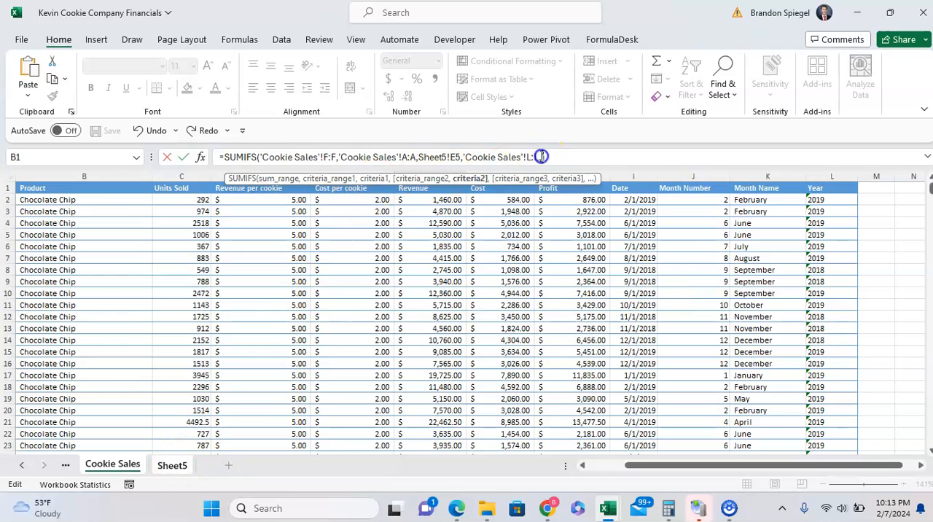
{"action": "type", "text": "2019)"}
{"action": "key", "text": "Return"}
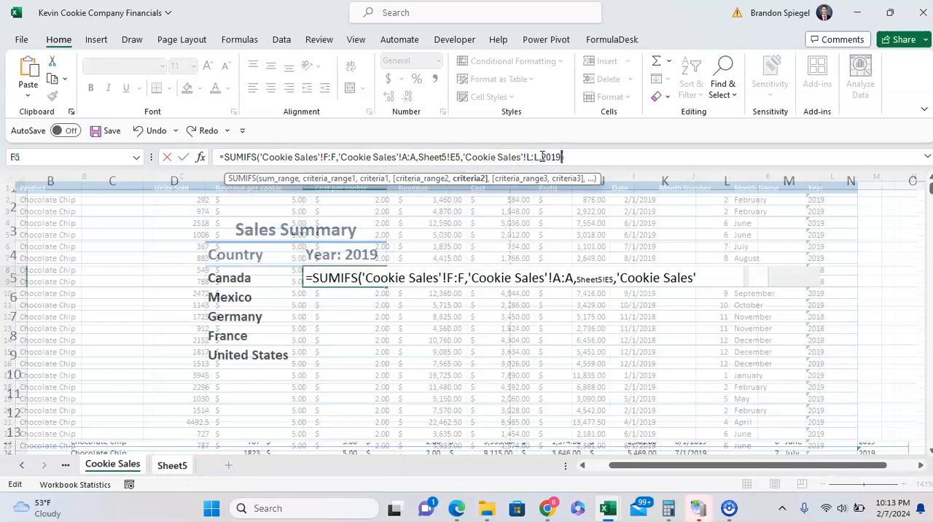
{"action": "key", "text": "Up"}
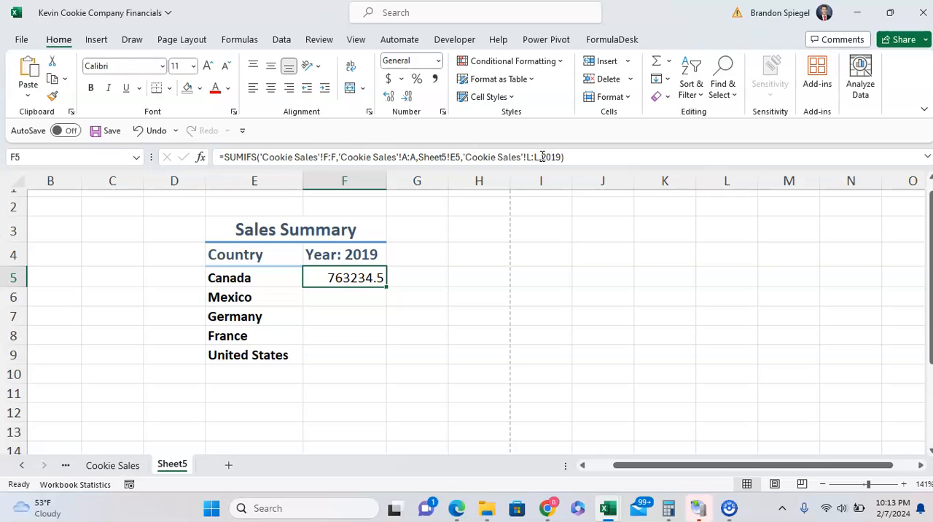
Replace the 2019 criterion in the F5 SUMIFS formula with an INT function containing a nested TEXTAFTER function.
{"action": "key", "text": "F2"}
{"action": "key", "text": "Left"}
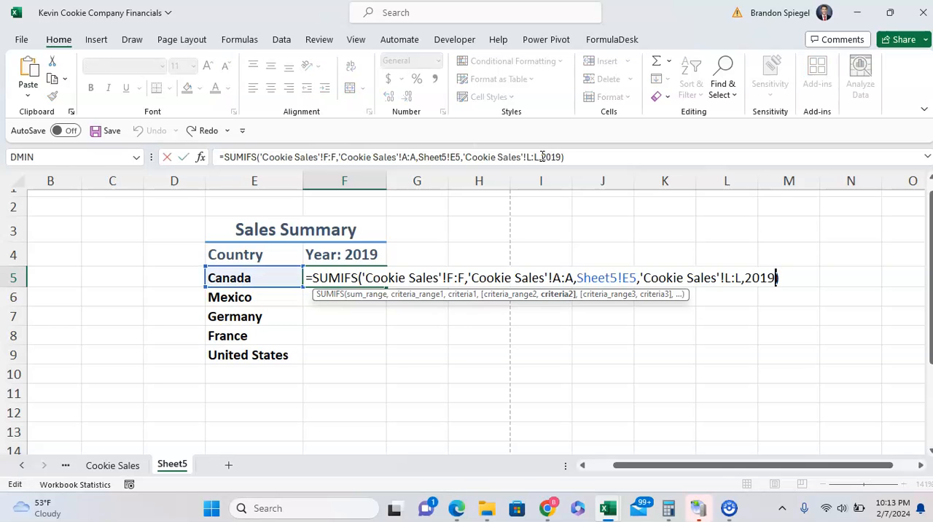
{"action": "key", "text": "ctrl+shift+Left"}
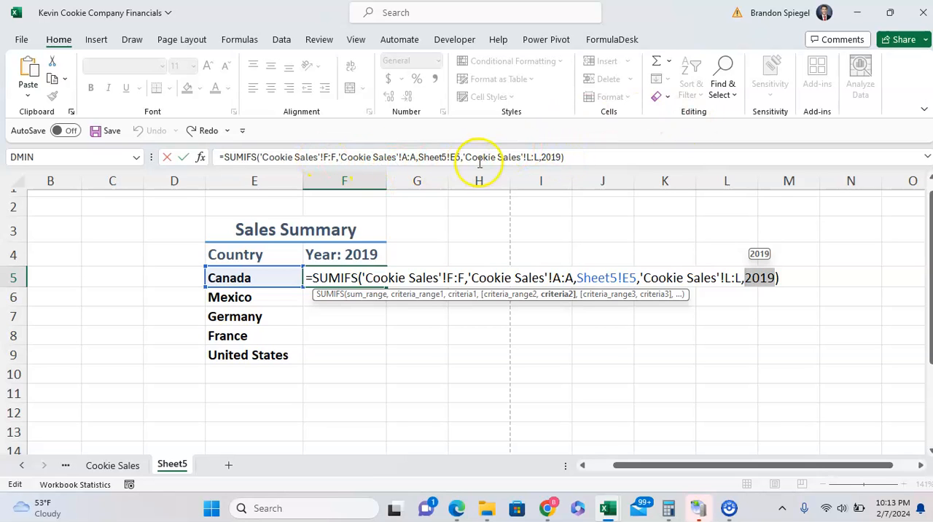
{"action": "left_click_drag", "start_coordinate": [543, 156], "coordinate": [560, 156]}
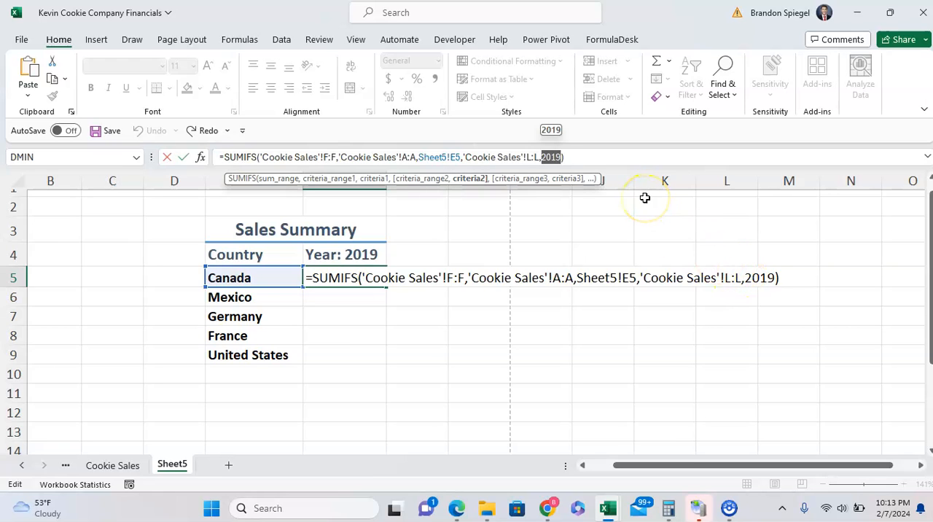
{"action": "key", "text": "BackSpace"}
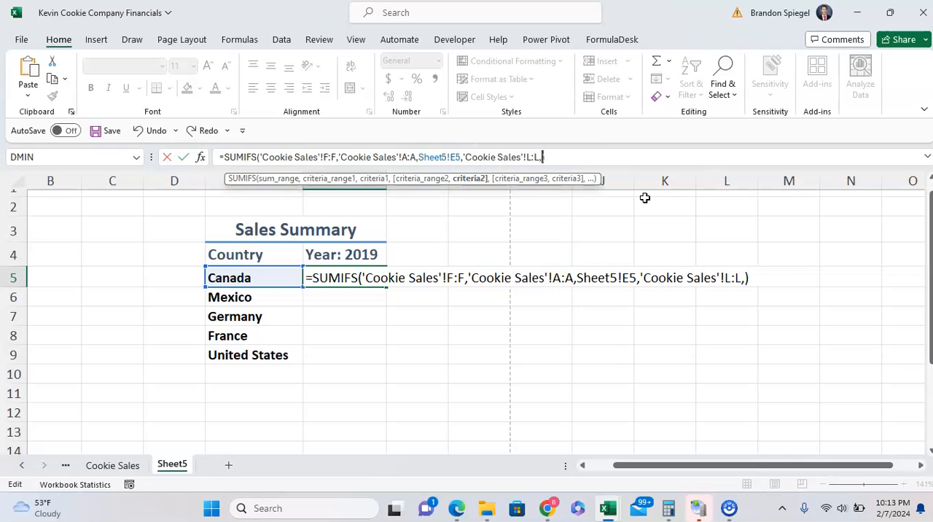
{"action": "type", "text": "int("}
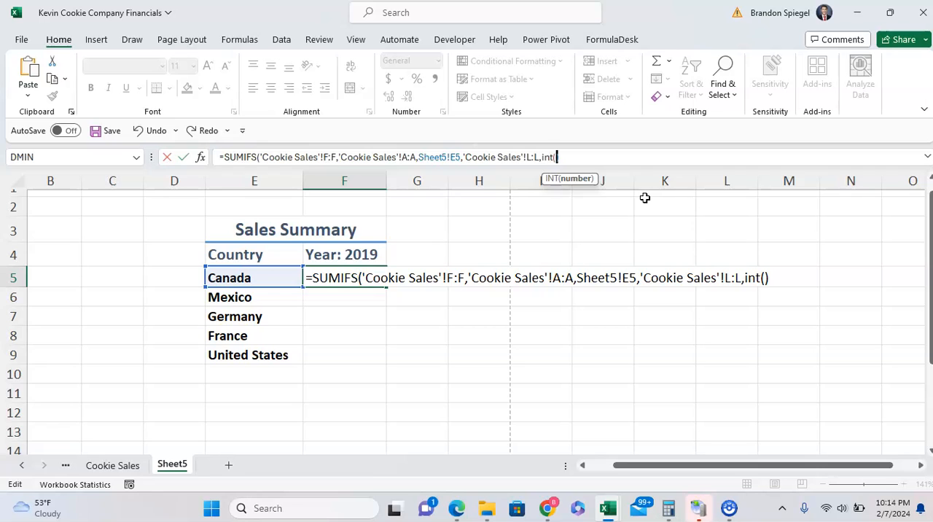
{"action": "type", "text": "textaf"}
{"action": "key", "text": "Tab"}
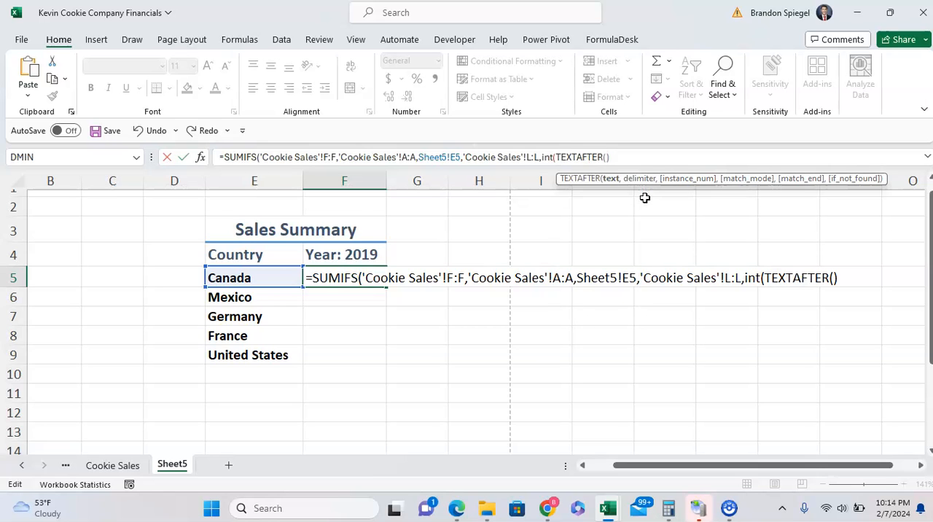
Use header cell F4 as the TEXTAFTER text with ": " as delimiter, and complete the F5 formula.
{"action": "left_click", "coordinate": [367, 250]}
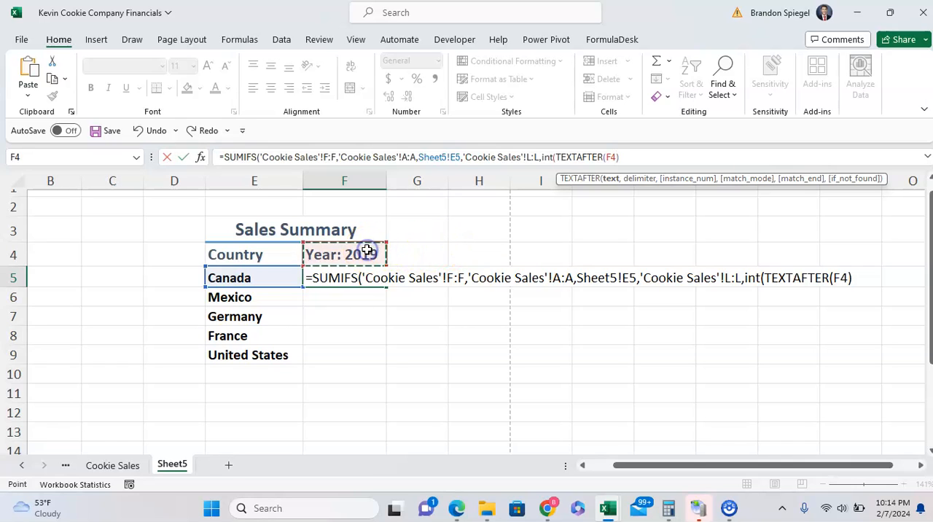
{"action": "type", "text": ","}
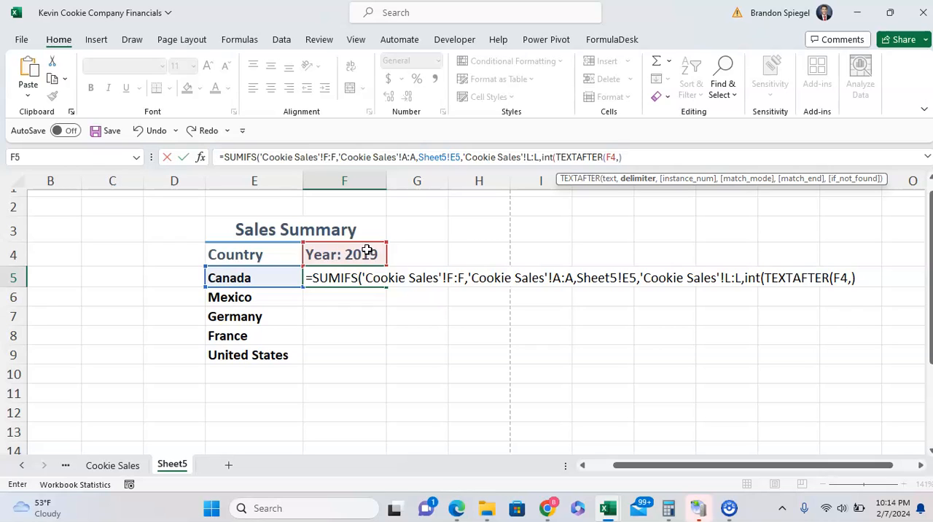
{"action": "type", "text": "\": \""}
{"action": "type", "text": ")"}
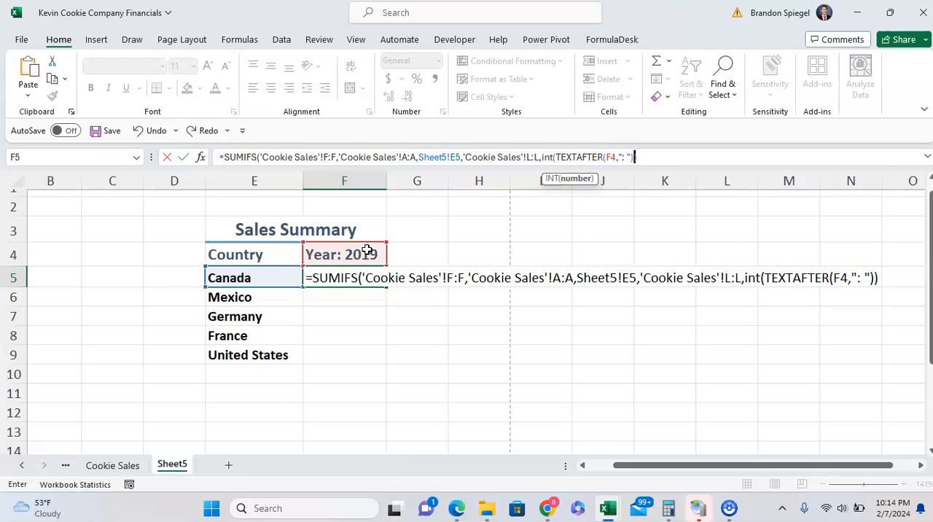
{"action": "left_click", "coordinate": [661, 152]}
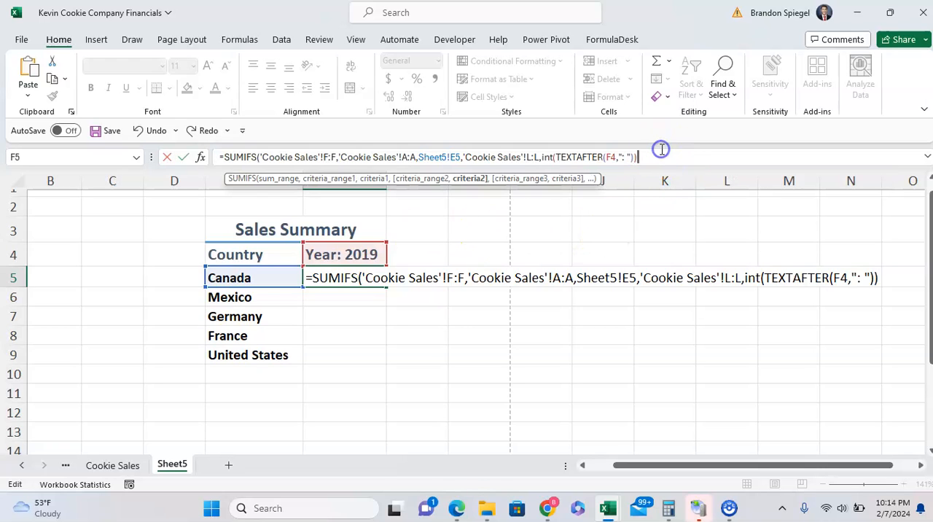
{"action": "type", "text": ")"}
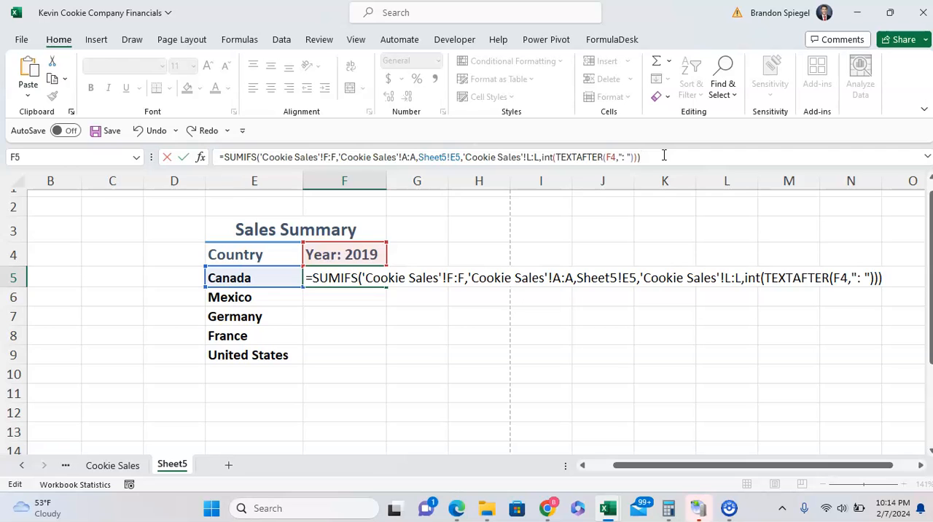
{"action": "key", "text": "Return"}
{"action": "key", "text": "Up"}
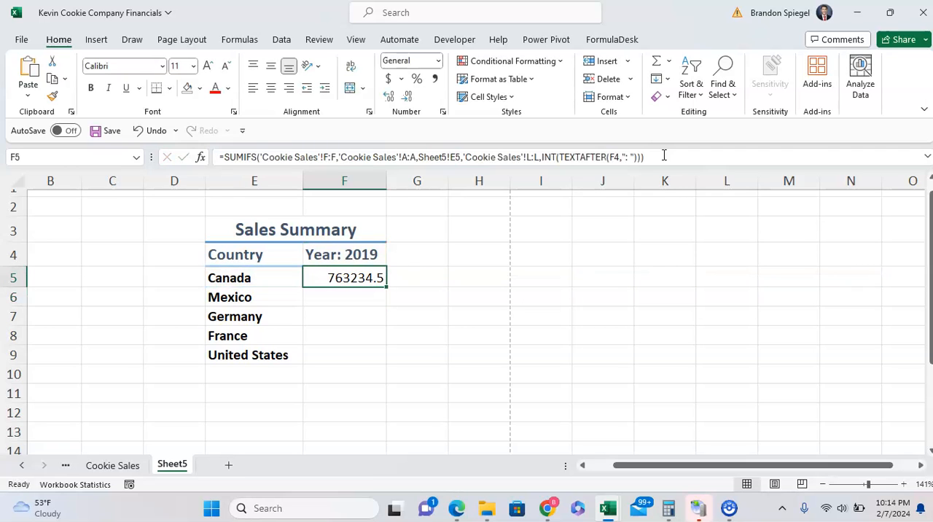
{"action": "key", "text": "F2"}
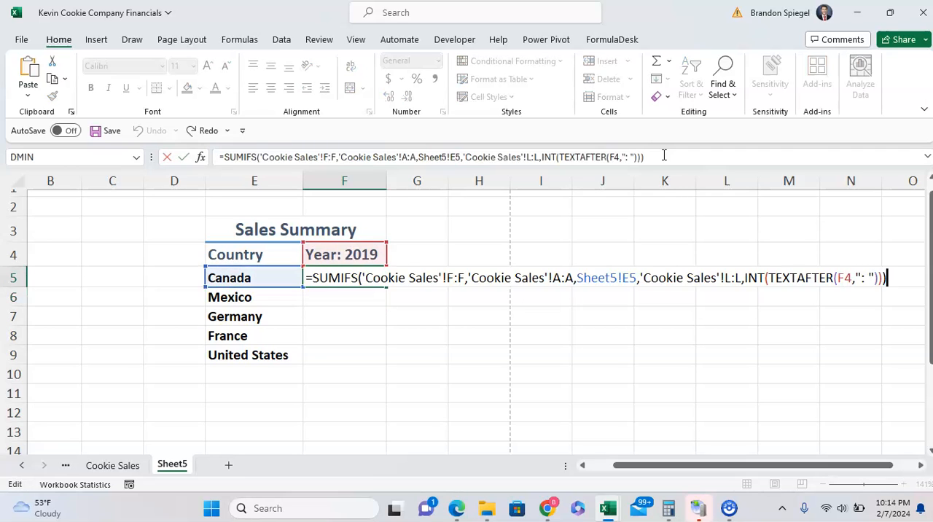
{"action": "left_click", "coordinate": [664, 161]}
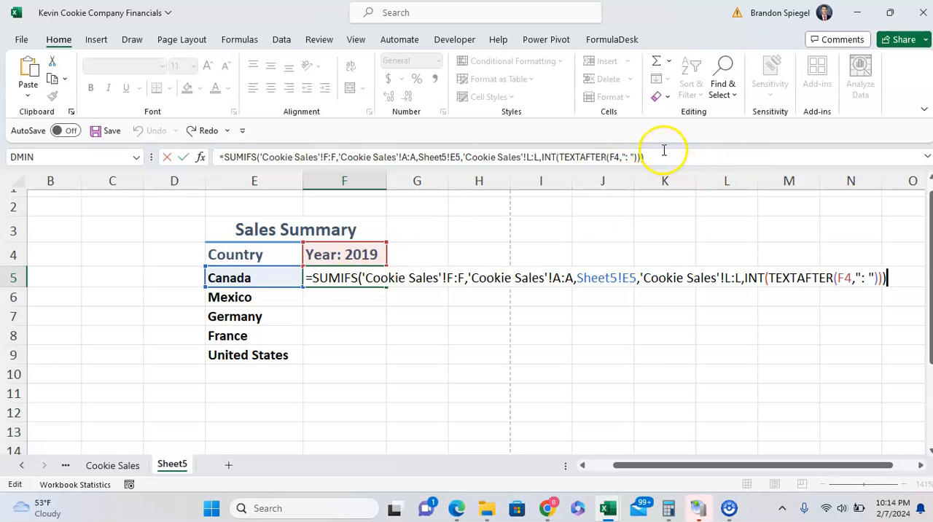
{"action": "key", "text": "Escape"}
Try 2018 as the year in the F4 header, and undo the change.
{"action": "left_click", "coordinate": [371, 251]}
{"action": "double_click", "coordinate": [373, 252]}
{"action": "key", "text": "BackSpace"}
{"action": "type", "text": "8"}
{"action": "key", "text": "Return"}
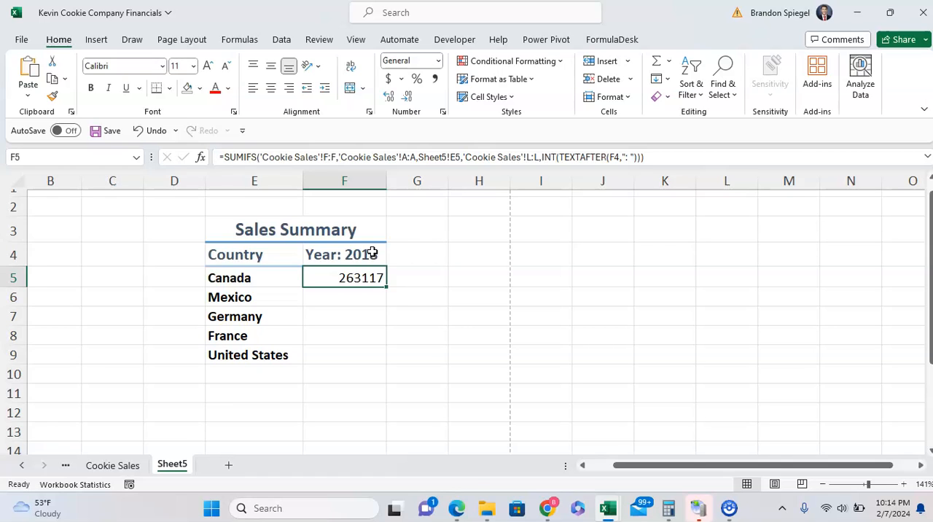
{"action": "key", "text": "ctrl+z"}
{"action": "key", "text": "Down"}
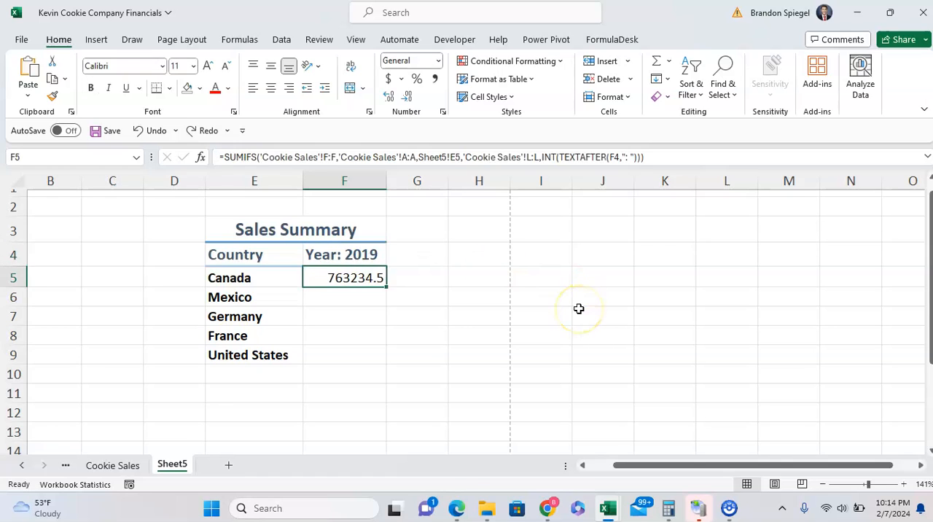
Examine the INT and TEXTAFTER criterion inside the F5 formula without changing it.
{"action": "key", "text": "F2"}
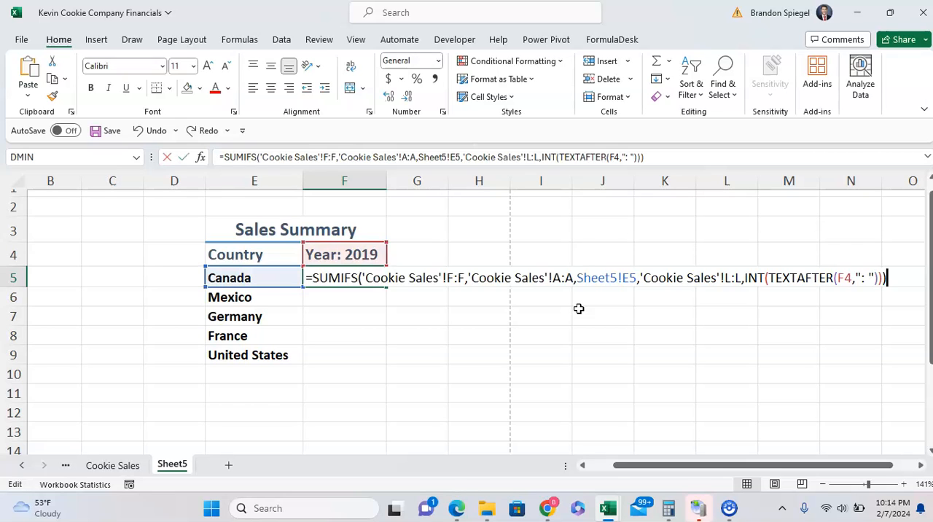
{"action": "left_click_drag", "start_coordinate": [783, 283], "coordinate": [862, 278]}
{"action": "left_click_drag", "start_coordinate": [745, 278], "coordinate": [847, 282]}
{"action": "left_click_drag", "start_coordinate": [747, 274], "coordinate": [775, 274]}
{"action": "key", "text": "Escape"}
{"action": "key", "text": "Down"}
{"action": "key", "text": "Up"}
Lock the row of the header reference in the F5 formula's TEXTAFTER function, making it F$4.
{"action": "key", "text": "F2"}
{"action": "left_click", "coordinate": [698, 277]}
{"action": "left_click", "coordinate": [723, 277]}
{"action": "key", "text": "ctrl+Left"}
{"action": "key", "text": "ctrl+Left"}
{"action": "key", "text": "ctrl+Left"}
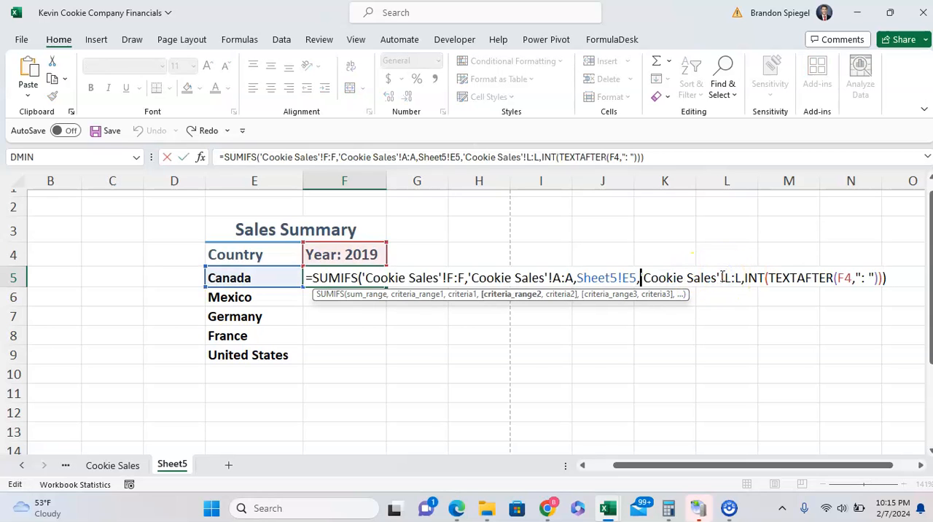
{"action": "key", "text": "ctrl+Right"}
{"action": "key", "text": "ctrl+Right"}
{"action": "key", "text": "Right"}
{"action": "key", "text": "Right"}
{"action": "key", "text": "Right"}
{"action": "key", "text": "Right"}
{"action": "key", "text": "Right"}
{"action": "key", "text": "Right"}
{"action": "key", "text": "Right"}
{"action": "key", "text": "Right"}
{"action": "key", "text": "Right"}
{"action": "key", "text": "Right"}
{"action": "key", "text": "Right"}
{"action": "key", "text": "Right"}
{"action": "key", "text": "Right"}
{"action": "key", "text": "Right"}
{"action": "key", "text": "Right"}
{"action": "key", "text": "Right"}
{"action": "key", "text": "Right"}
{"action": "key", "text": "Right"}
{"action": "key", "text": "Right"}
{"action": "key", "text": "Right"}
{"action": "key", "text": "Left"}
{"action": "key", "text": "Left"}
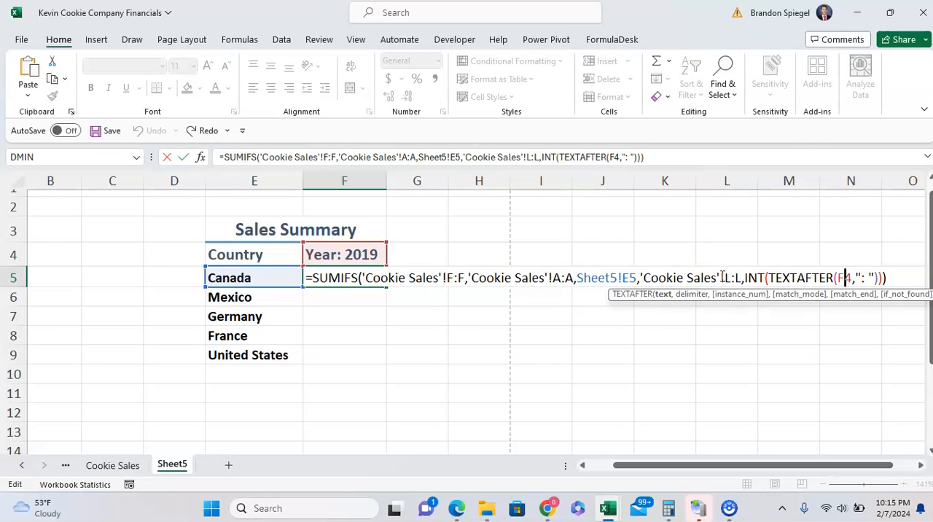
{"action": "type", "text": "$"}
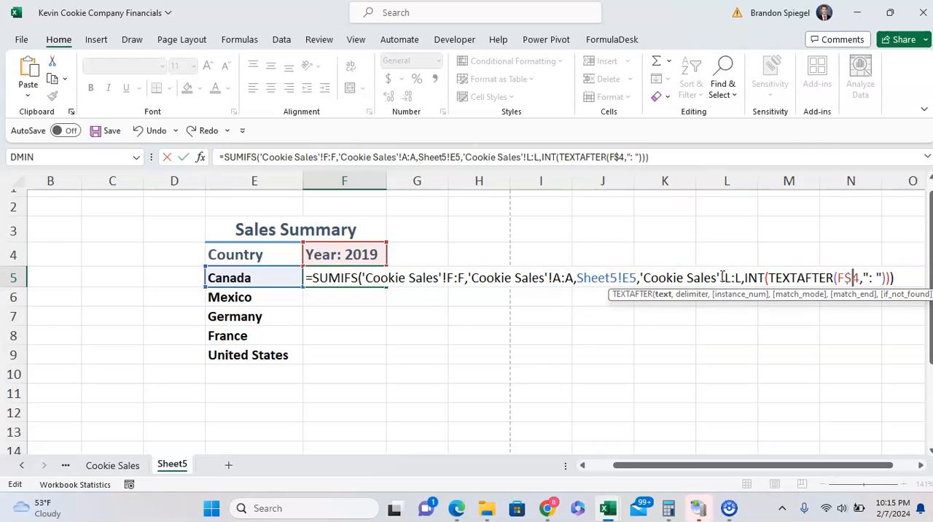
Lock the column of the country criterion as Sheet5!$E5 and complete the F5 formula.
{"action": "key", "text": "Home"}
{"action": "key", "text": "Right"}
{"action": "key", "text": "Right"}
{"action": "key", "text": "Right"}
{"action": "key", "text": "Right"}
{"action": "key", "text": "Right"}
{"action": "key", "text": "Right"}
{"action": "key", "text": "Right"}
{"action": "key", "text": "Right"}
{"action": "key", "text": "Right"}
{"action": "key", "text": "Right"}
{"action": "key", "text": "Right"}
{"action": "key", "text": "Right"}
{"action": "key", "text": "Right"}
{"action": "key", "text": "Right"}
{"action": "key", "text": "Right"}
{"action": "key", "text": "Right"}
{"action": "key", "text": "Right"}
{"action": "key", "text": "Right"}
{"action": "key", "text": "Right"}
{"action": "key", "text": "Right"}
{"action": "key", "text": "Right"}
{"action": "key", "text": "Right"}
{"action": "key", "text": "Right"}
{"action": "key", "text": "Right"}
{"action": "key", "text": "Right"}
{"action": "key", "text": "Right"}
{"action": "key", "text": "Right"}
{"action": "key", "text": "Right"}
{"action": "key", "text": "Right"}
{"action": "key", "text": "Right"}
{"action": "key", "text": "Right"}
{"action": "key", "text": "Right"}
{"action": "key", "text": "Right"}
{"action": "key", "text": "Right"}
{"action": "key", "text": "Right"}
{"action": "key", "text": "Right"}
{"action": "key", "text": "Right"}
{"action": "key", "text": "Right"}
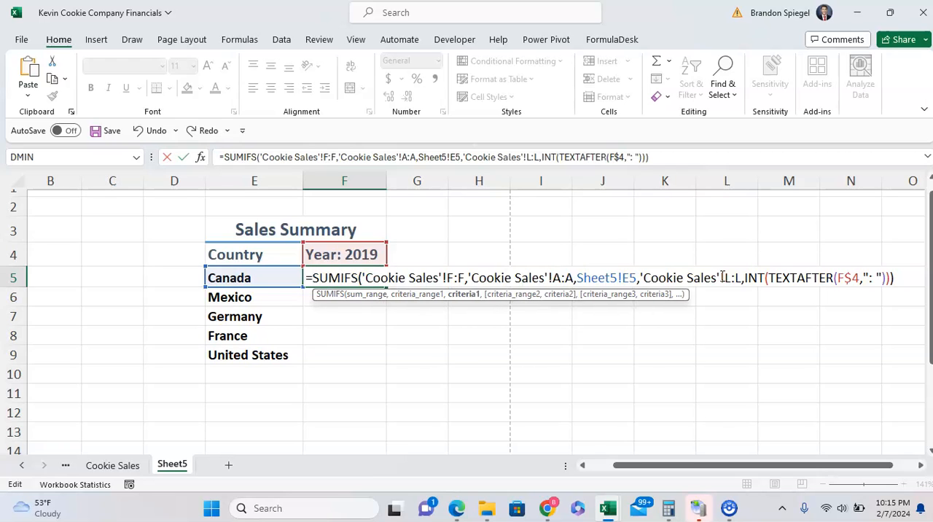
{"action": "type", "text": "$"}
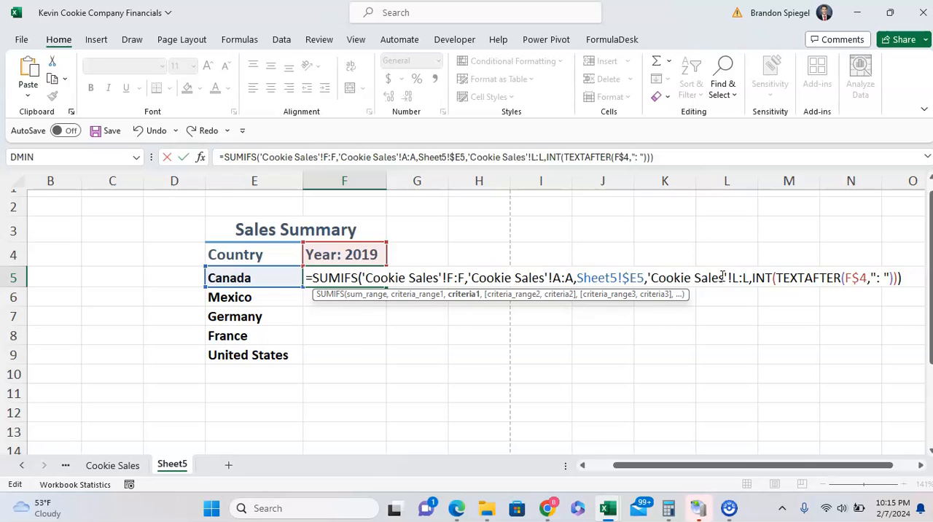
{"action": "key", "text": "ctrl+Return"}
Copy the SUMIFS formula from F5 down through F9 for the remaining countries.
{"action": "key", "text": "ctrl+c"}
{"action": "key", "text": "shift+Down"}
{"action": "key", "text": "shift+Down"}
{"action": "key", "text": "shift+Down"}
{"action": "key", "text": "shift+Down"}
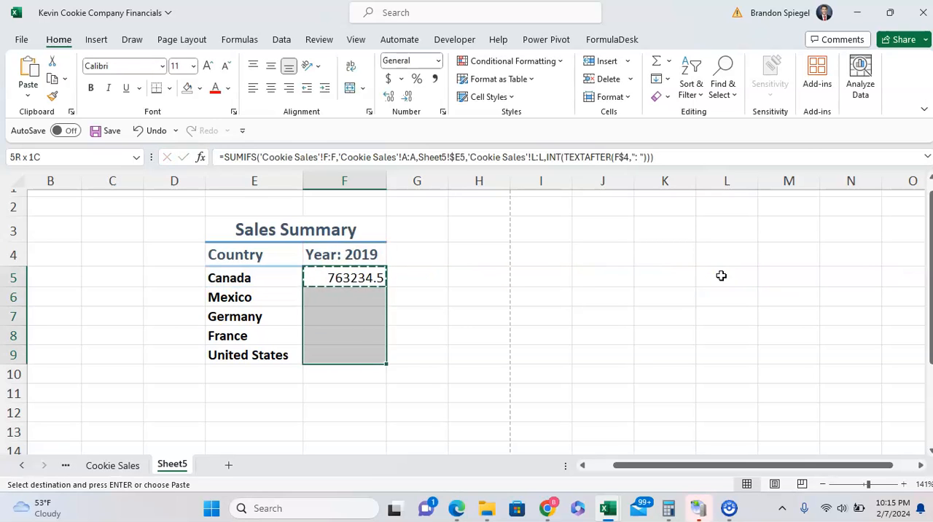
{"action": "key", "text": "ctrl+v"}
Format the revenue totals in F5:F9 as Currency with no decimal places.
{"action": "key", "text": "alt"}
{"action": "type", "text": "h"}
{"action": "type", "text": "nc"}
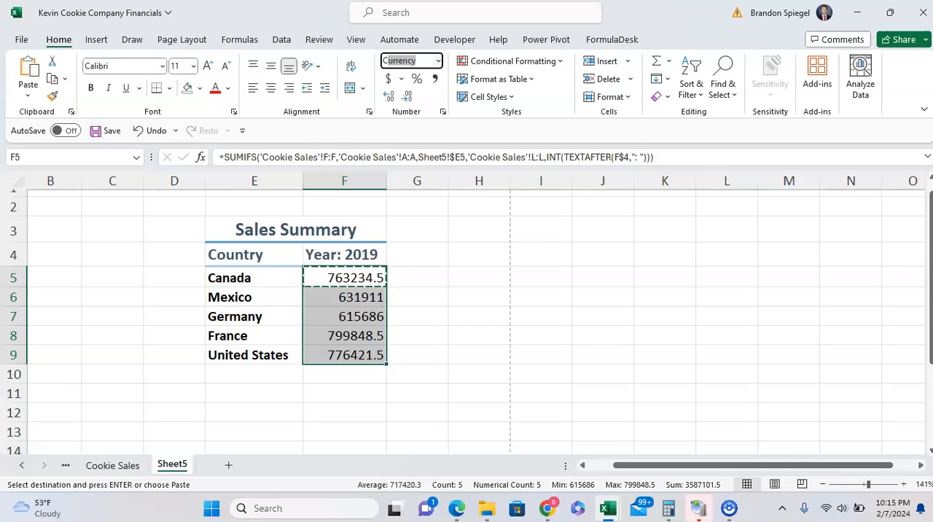
{"action": "key", "text": "Return"}
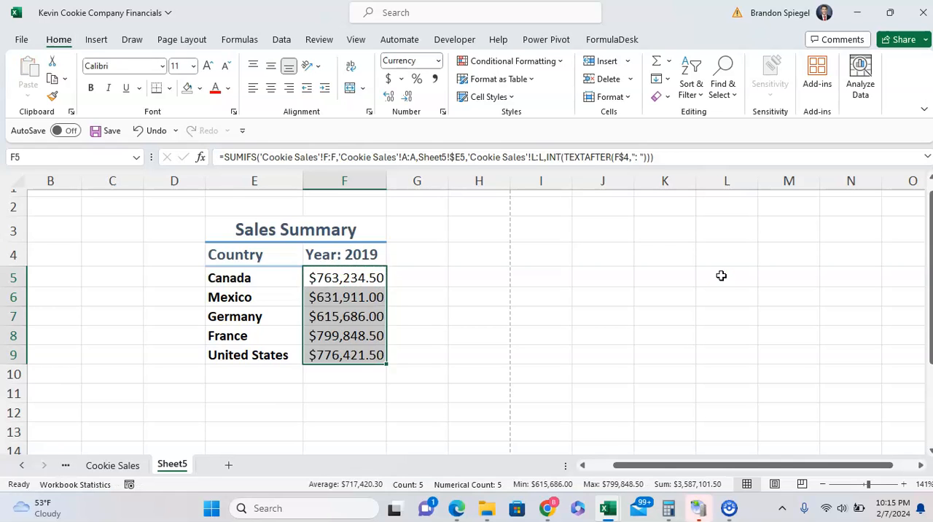
{"action": "left_click", "coordinate": [406, 95]}
{"action": "left_click", "coordinate": [406, 96]}
Change the F4 header text to "Year: 2017" to test the formulas.
{"action": "key", "text": "Up"}
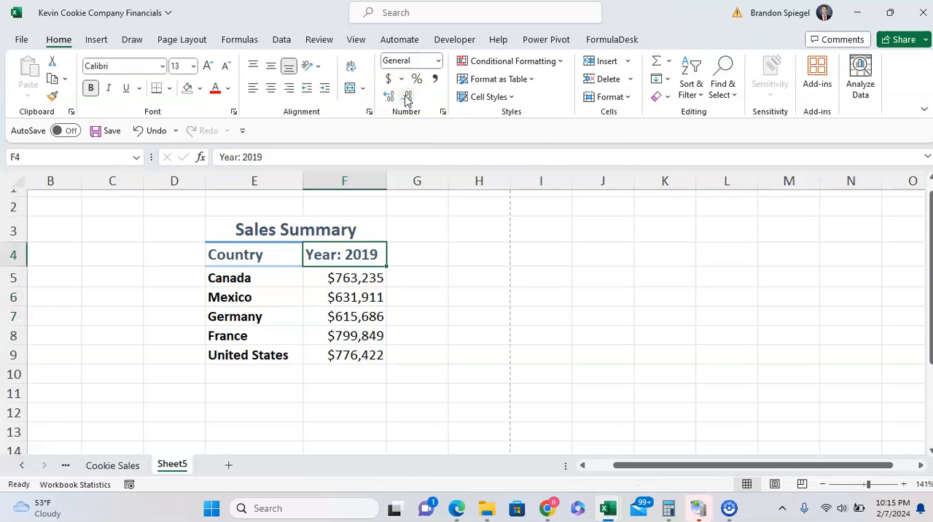
{"action": "key", "text": "F2"}
{"action": "key", "text": "BackSpace"}
{"action": "type", "text": "7"}
{"action": "key", "text": "Return"}
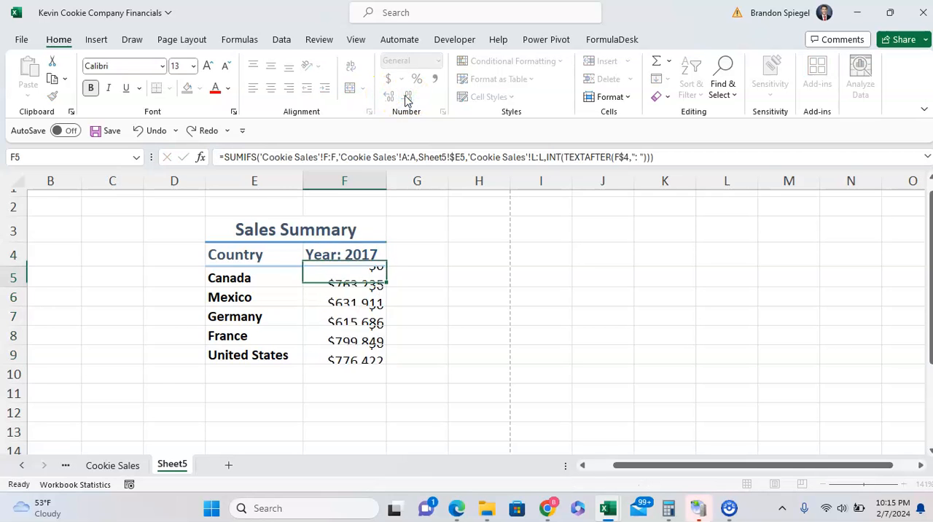
Change the year in the F4 header to 2018 to test the totals.
{"action": "key", "text": "Up"}
{"action": "key", "text": "F2"}
{"action": "key", "text": "BackSpace"}
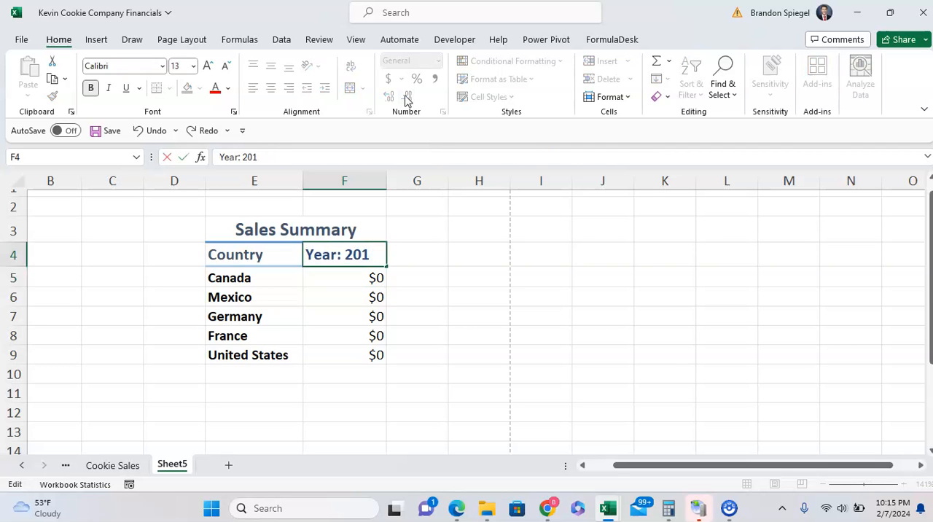
{"action": "type", "text": "8"}
{"action": "key", "text": "Return"}
Change the F4 header text to "Year: 2020" to test the totals.
{"action": "key", "text": "Up"}
{"action": "key", "text": "F2"}
{"action": "key", "text": "BackSpace"}
{"action": "key", "text": "BackSpace"}
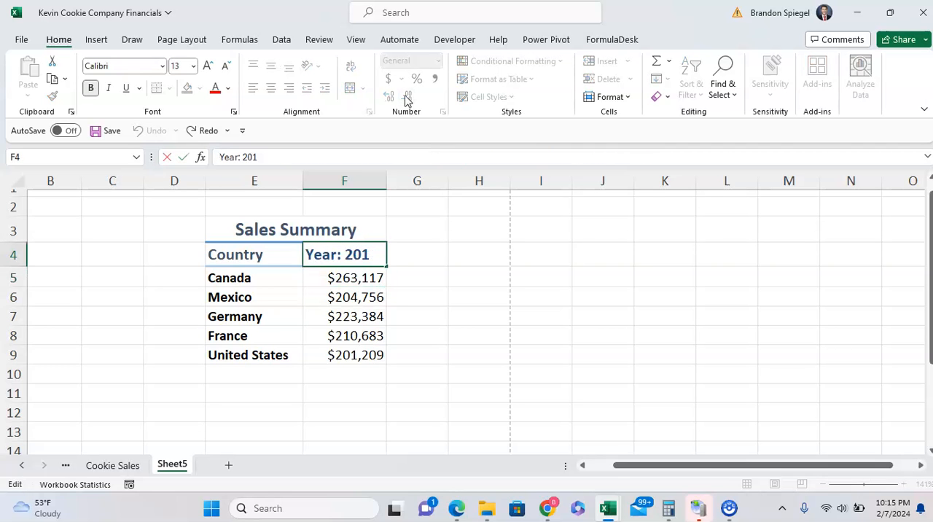
{"action": "type", "text": "20"}
{"action": "key", "text": "Return"}
Set the year in the F4 header back to 2018.
{"action": "key", "text": "Up"}
{"action": "key", "text": "F2"}
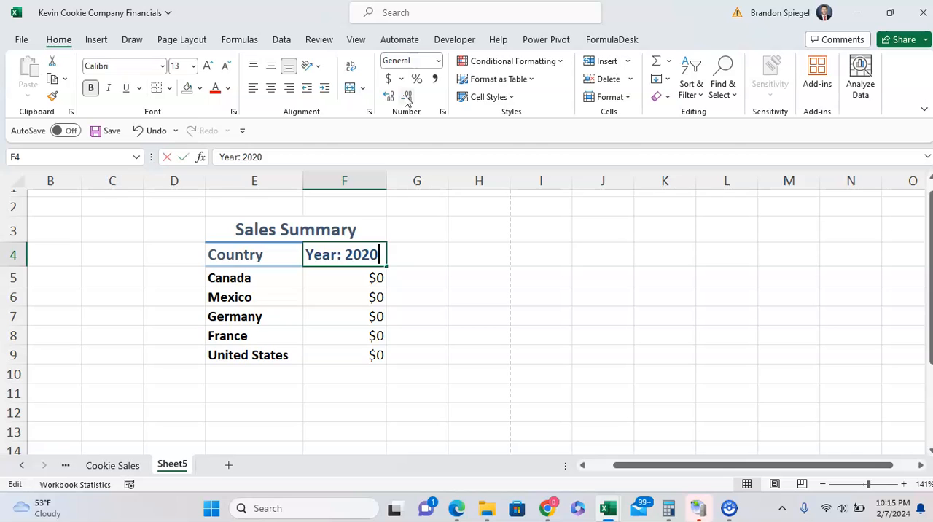
{"action": "key", "text": "BackSpace"}
{"action": "key", "text": "BackSpace"}
{"action": "type", "text": "18"}
{"action": "key", "text": "Return"}
Set the F4 header text to "Year: 2019".
{"action": "key", "text": "Up"}
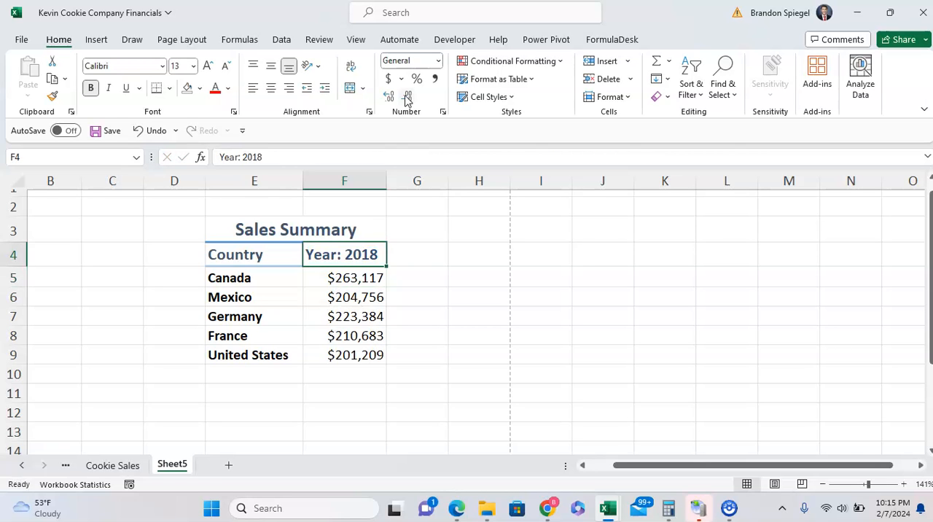
{"action": "key", "text": "F2"}
{"action": "key", "text": "BackSpace"}
{"action": "type", "text": "9"}
{"action": "key", "text": "Return"}
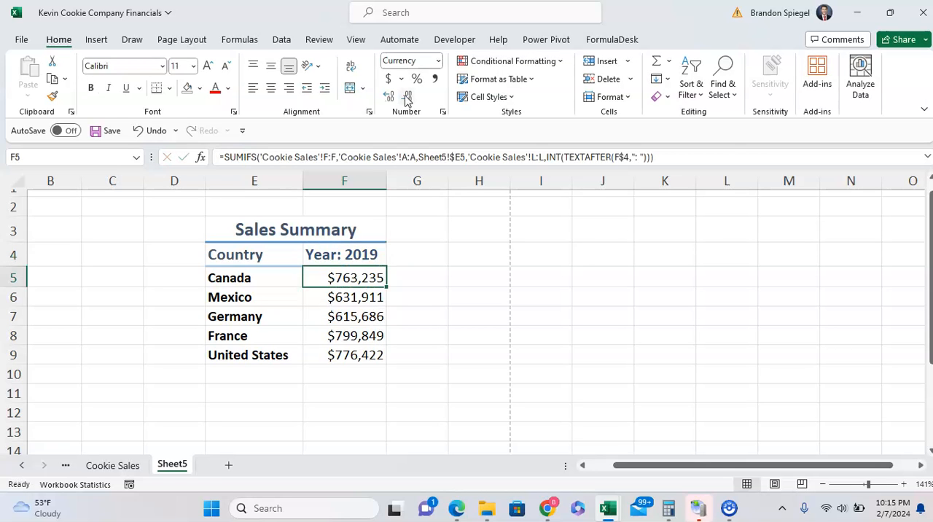
Examine the INT and TEXTAFTER year criterion inside the SUMIFS formula in F5.
{"action": "key", "text": "Up"}
{"action": "key", "text": "Down"}
{"action": "key", "text": "F2"}
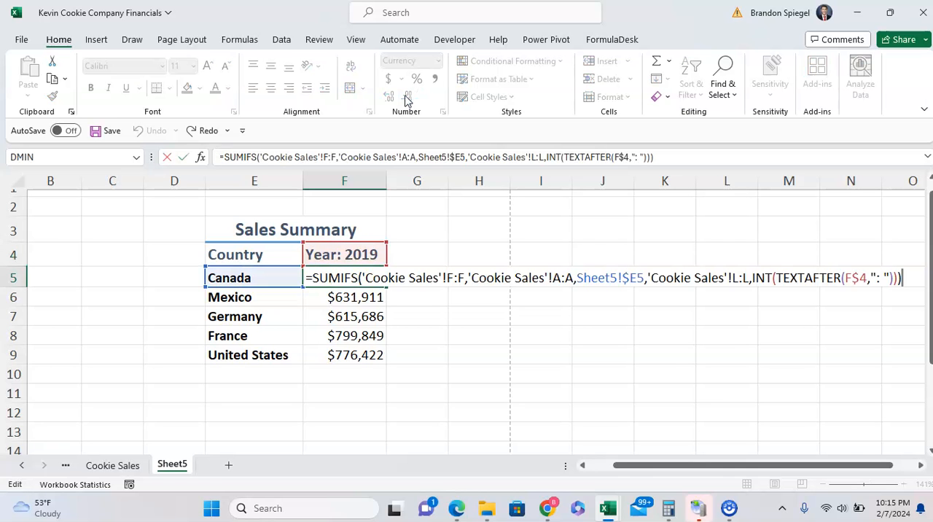
{"action": "key", "text": "ctrl+alt+s"}
{"action": "key", "text": "Left"}
{"action": "key", "text": "Left"}
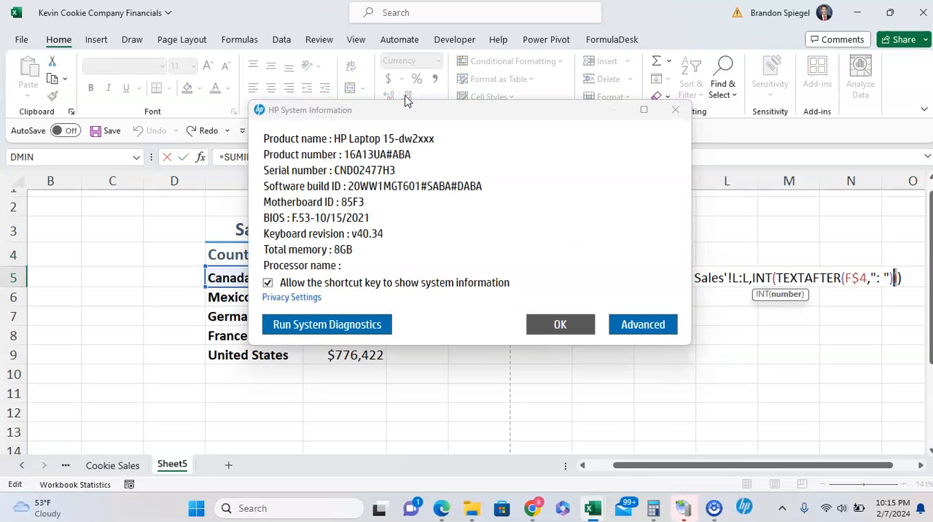
{"action": "left_click", "coordinate": [675, 109]}
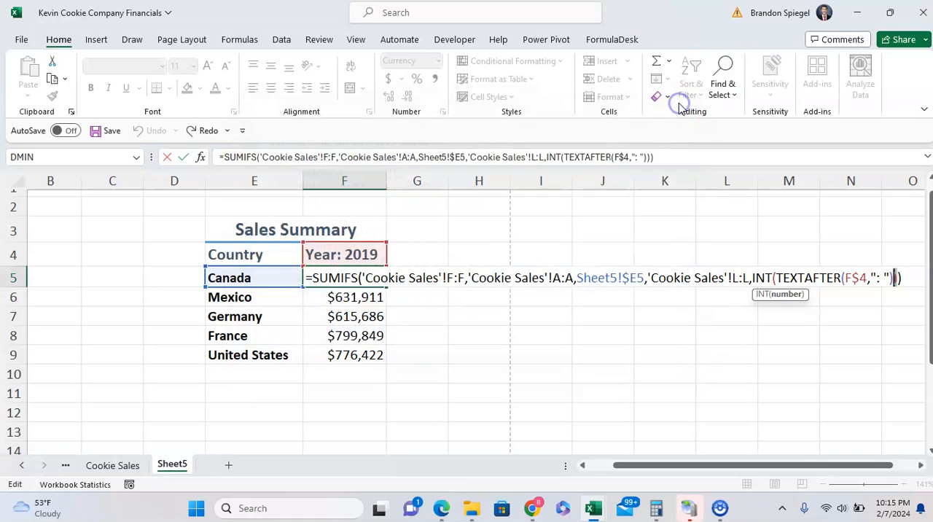
{"action": "key", "text": "Left"}
{"action": "key", "text": "shift+Left"}
{"action": "key", "text": "shift+Left"}
{"action": "key", "text": "shift+Left"}
{"action": "key", "text": "shift+Left"}
{"action": "key", "text": "shift+Left"}
{"action": "key", "text": "shift+Left"}
{"action": "key", "text": "shift+Left"}
{"action": "key", "text": "shift+Left"}
{"action": "key", "text": "shift+Left"}
{"action": "key", "text": "shift+Left"}
{"action": "key", "text": "shift+Left"}
{"action": "key", "text": "shift+Left"}
{"action": "key", "text": "shift+Left"}
{"action": "key", "text": "shift+Left"}
{"action": "key", "text": "shift+Left"}
{"action": "key", "text": "shift+Left"}
{"action": "key", "text": "shift+Left"}
{"action": "key", "text": "shift+Left"}
{"action": "key", "text": "shift+Left"}
{"action": "key", "text": "shift+Left"}
{"action": "key", "text": "shift+Left"}
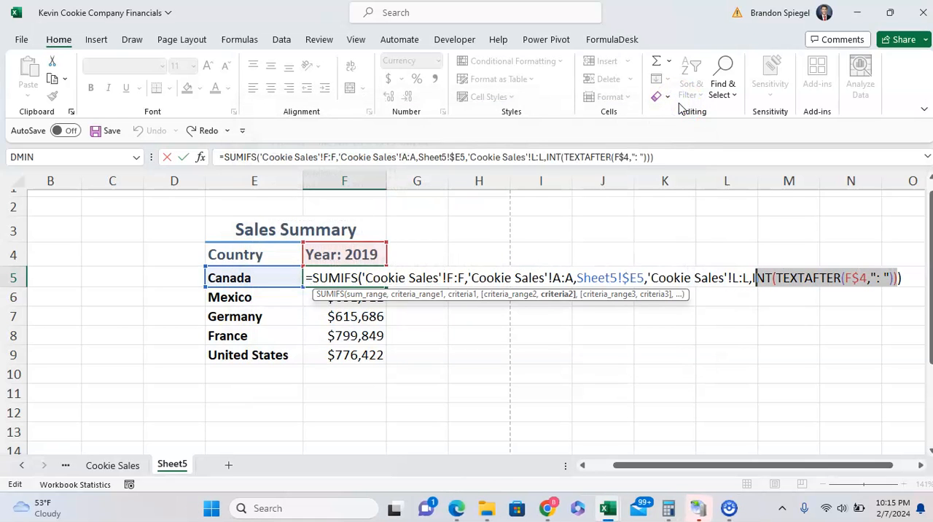
{"action": "key", "text": "Escape"}
Copy the year header and country totals in F4:F9 into the adjacent column starting at G4.
{"action": "key", "text": "Up"}
{"action": "key", "text": "Left"}
{"action": "key", "text": "Right"}
{"action": "key", "text": "Down"}
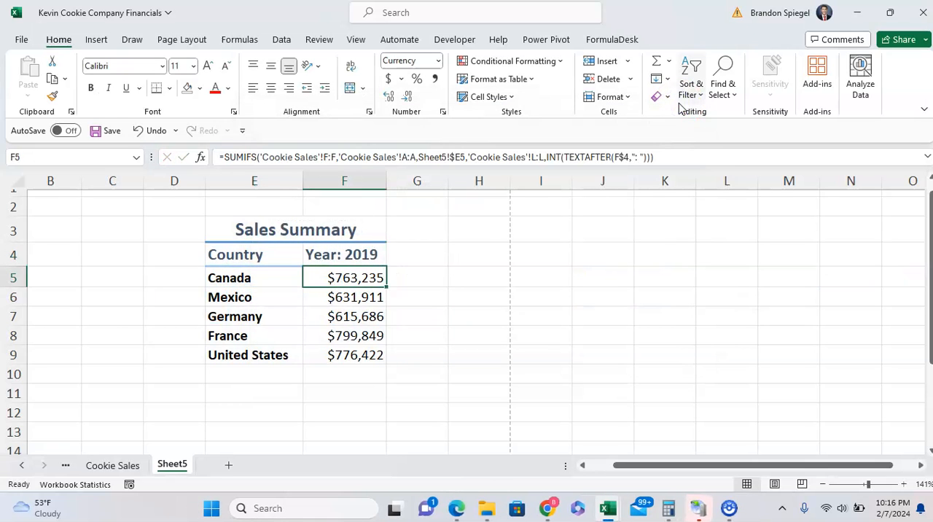
{"action": "key", "text": "Up"}
{"action": "key", "text": "ctrl+shift+Down"}
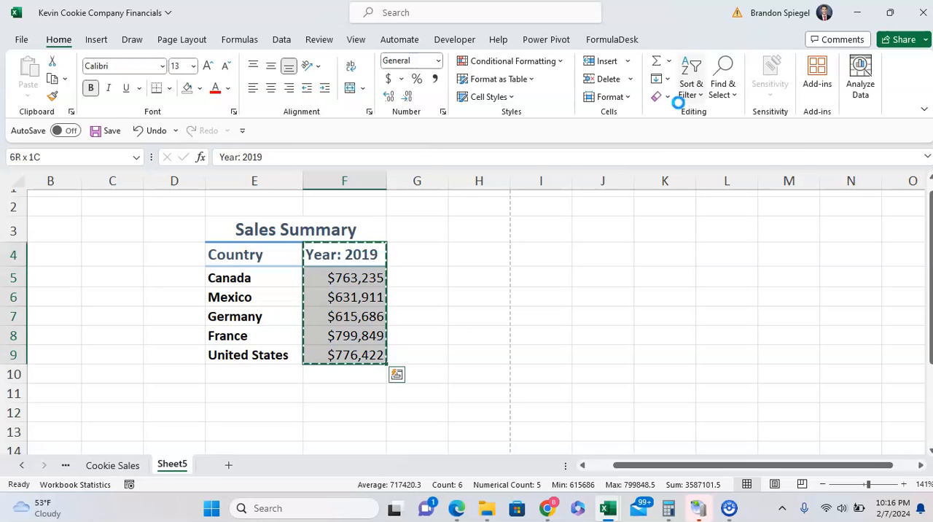
{"action": "key", "text": "ctrl+c"}
{"action": "key", "text": "Right"}
{"action": "key", "text": "ctrl+v"}
{"action": "key", "text": "Escape"}
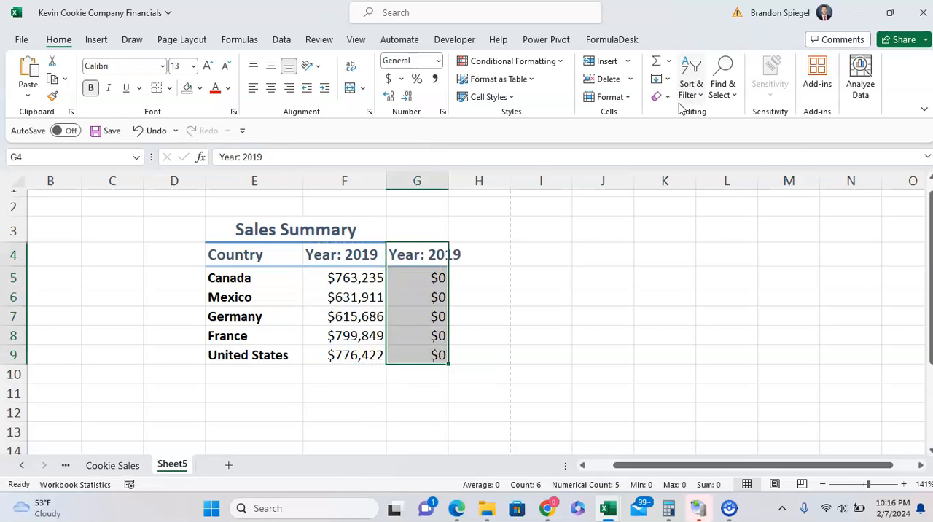
Check the copied formula in G5 and make the country criteria range in F5's SUMIFS formula absolute as $A:$A.
{"action": "key", "text": "Down"}
{"action": "key", "text": "F2"}
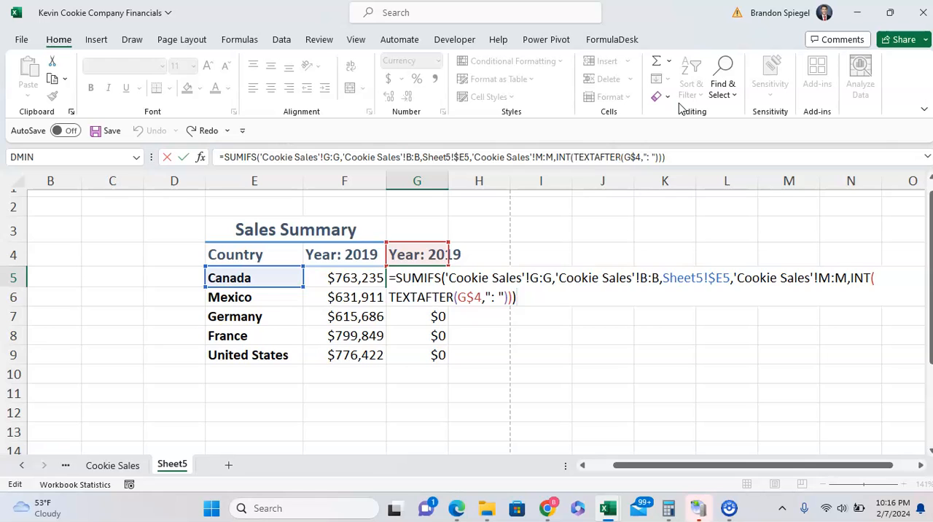
{"action": "key", "text": "Escape"}
{"action": "key", "text": "Left"}
{"action": "key", "text": "F2"}
{"action": "key", "text": "Left"}
{"action": "key", "text": "Left"}
{"action": "key", "text": "Left"}
{"action": "key", "text": "Left"}
{"action": "key", "text": "Left"}
{"action": "key", "text": "Left"}
{"action": "key", "text": "Left"}
{"action": "key", "text": "Left"}
{"action": "key", "text": "Left"}
{"action": "key", "text": "Left"}
{"action": "key", "text": "Left"}
{"action": "key", "text": "Left"}
{"action": "key", "text": "Left"}
{"action": "key", "text": "Left"}
{"action": "key", "text": "Left"}
{"action": "key", "text": "Left"}
{"action": "key", "text": "Left"}
{"action": "key", "text": "Left"}
{"action": "key", "text": "Left"}
{"action": "key", "text": "Left"}
{"action": "key", "text": "Left"}
{"action": "key", "text": "Left"}
{"action": "key", "text": "Left"}
{"action": "key", "text": "Left"}
{"action": "key", "text": "Left"}
{"action": "key", "text": "Left"}
{"action": "key", "text": "Left"}
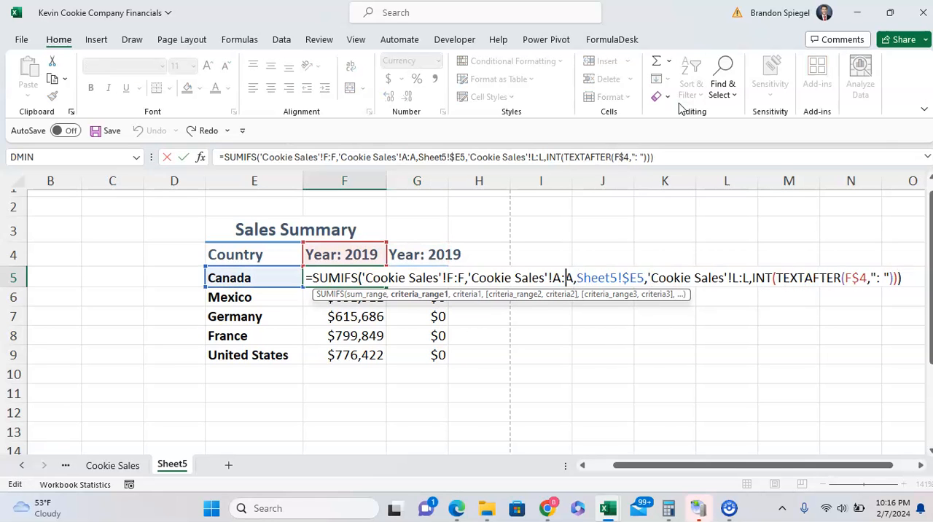
{"action": "key", "text": "shift+Left"}
{"action": "key", "text": "shift+Left"}
{"action": "key", "text": "shift+Left"}
{"action": "key", "text": "F4"}
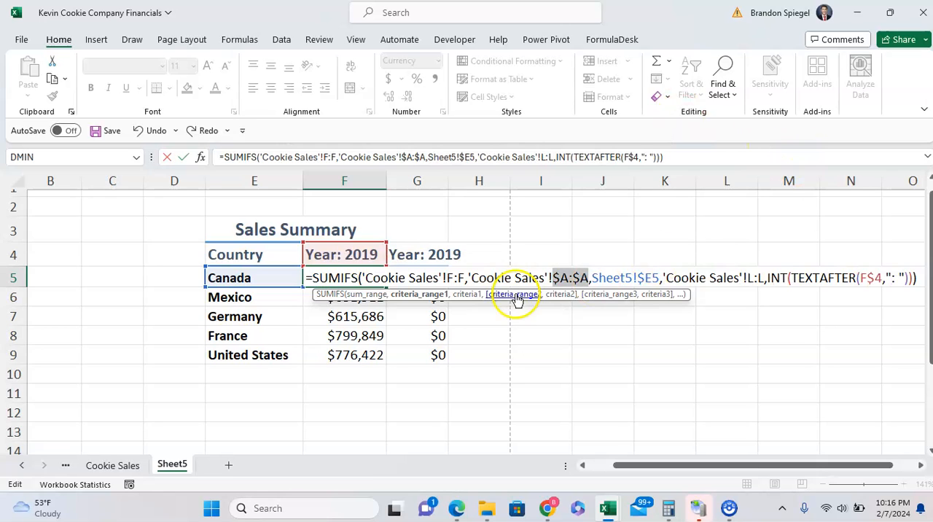
Make the sum range in F5's SUMIFS formula absolute as $F:$F.
{"action": "left_click", "coordinate": [467, 277]}
{"action": "key", "text": "shift+Left"}
{"action": "key", "text": "shift+Left"}
{"action": "key", "text": "shift+Left"}
{"action": "key", "text": "F4"}
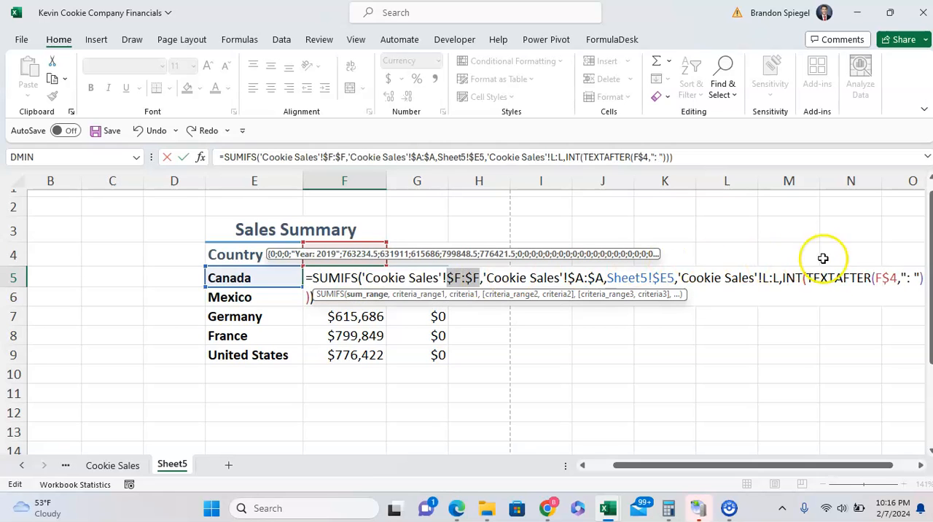
Make the year criteria range in F5's formula absolute as $L:$L and commit the formula.
{"action": "left_click", "coordinate": [780, 277]}
{"action": "key", "text": "shift+Left"}
{"action": "key", "text": "shift+Left"}
{"action": "key", "text": "shift+Left"}
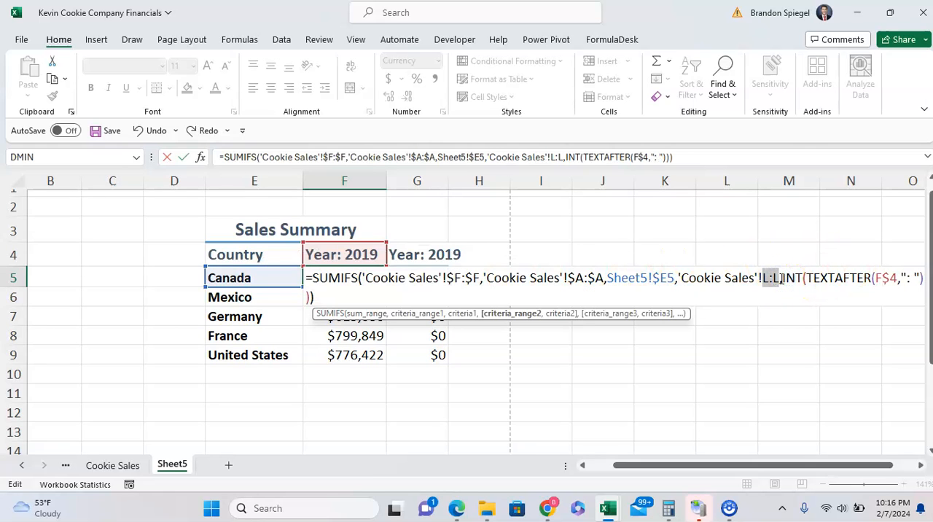
{"action": "key", "text": "F4"}
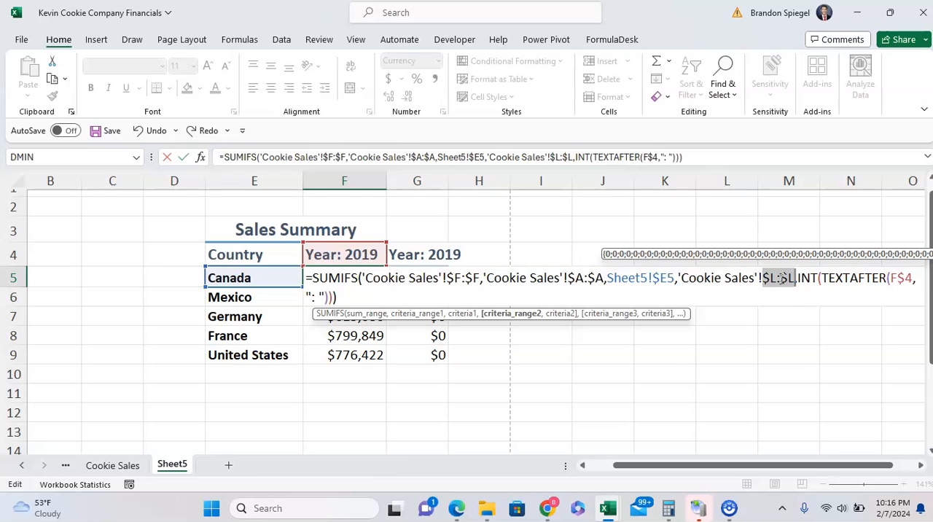
{"action": "key", "text": "Return"}
{"action": "key", "text": "Up"}
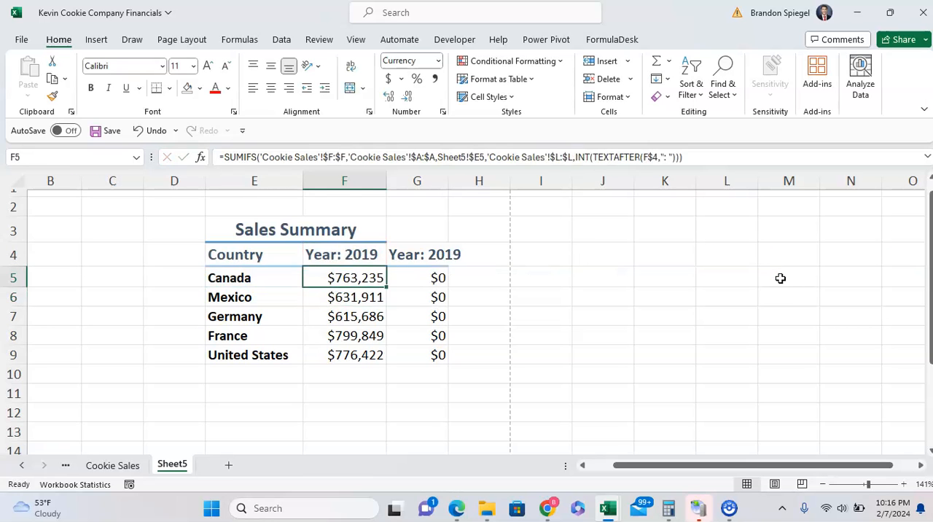
Copy the corrected SUMIFS formula from F5 into G5 and check its references.
{"action": "key", "text": "ctrl+c"}
{"action": "key", "text": "Right"}
{"action": "key", "text": "ctrl+v"}
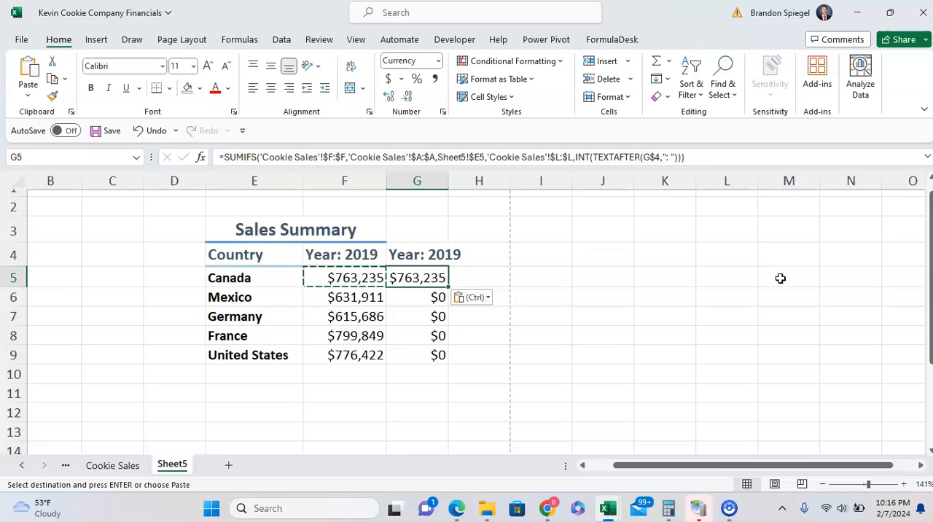
{"action": "key", "text": "F2"}
{"action": "key", "text": "Return"}
{"action": "key", "text": "Up"}
Copy the G5 formula down through G9 for the remaining countries.
{"action": "key", "text": "ctrl+c"}
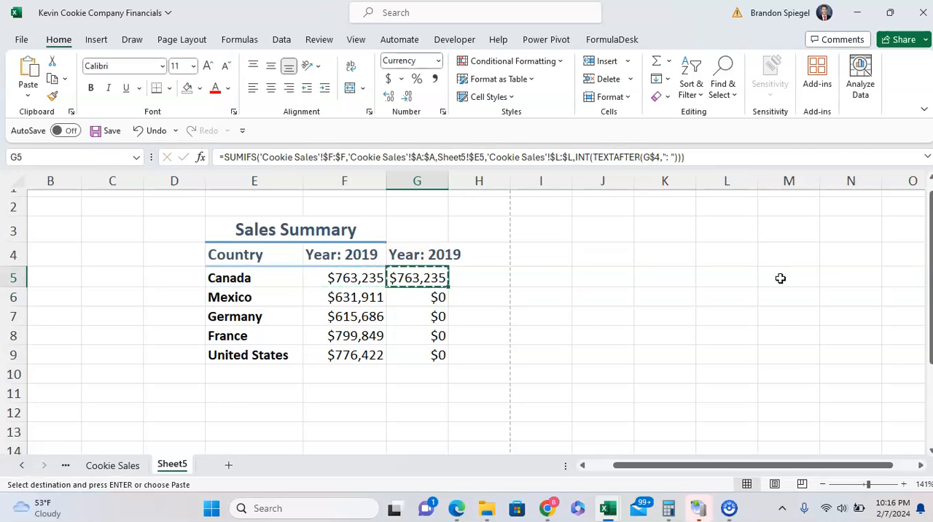
{"action": "key", "text": "ctrl+shift+Down"}
{"action": "key", "text": "ctrl+v"}
{"action": "key", "text": "Escape"}
{"action": "key", "text": "Up"}
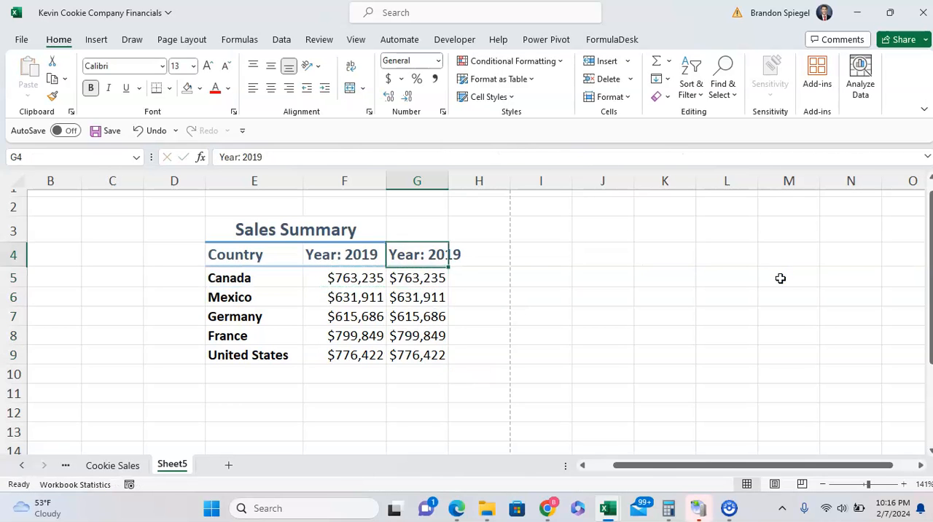
Check the formula in G5 and change the G4 header text to "Year: 2018".
{"action": "key", "text": "Down"}
{"action": "key", "text": "F2"}
{"action": "key", "text": "Escape"}
{"action": "key", "text": "Up"}
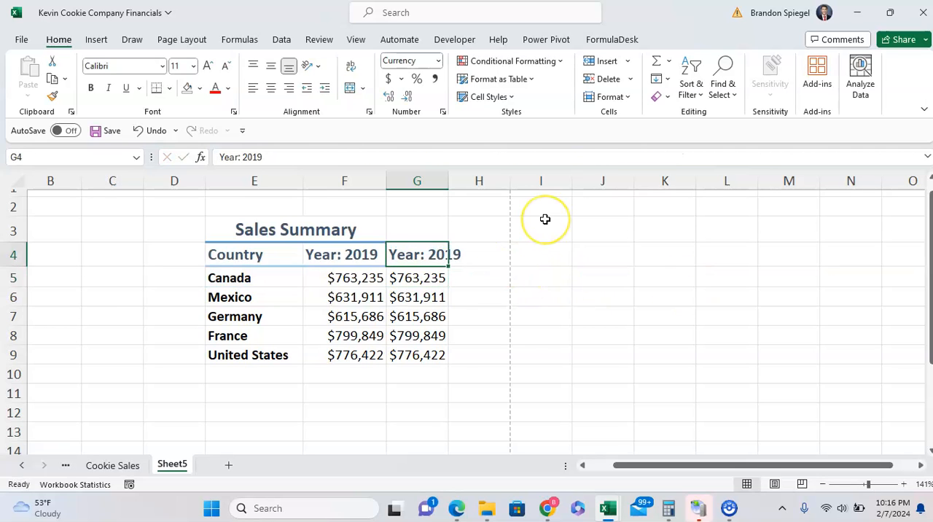
{"action": "key", "text": "F2"}
{"action": "type", "text": "8"}
{"action": "key", "text": "Return"}
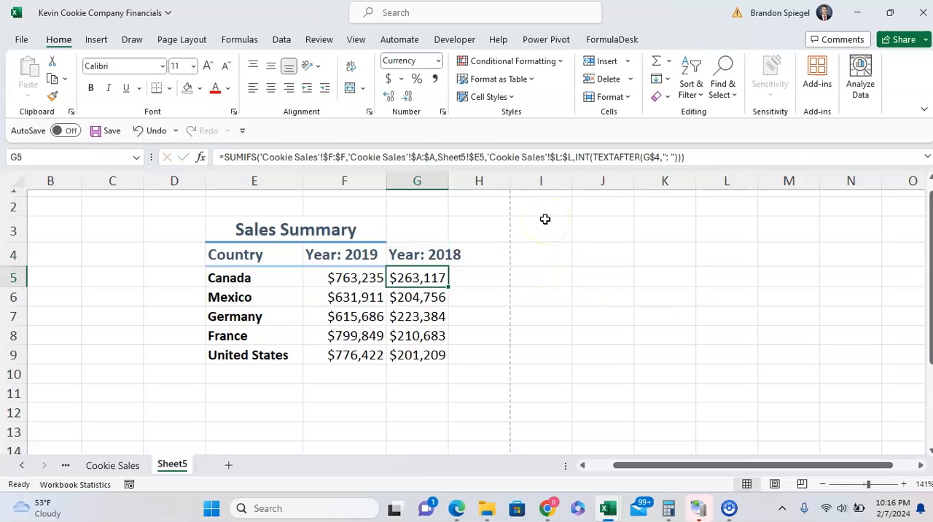